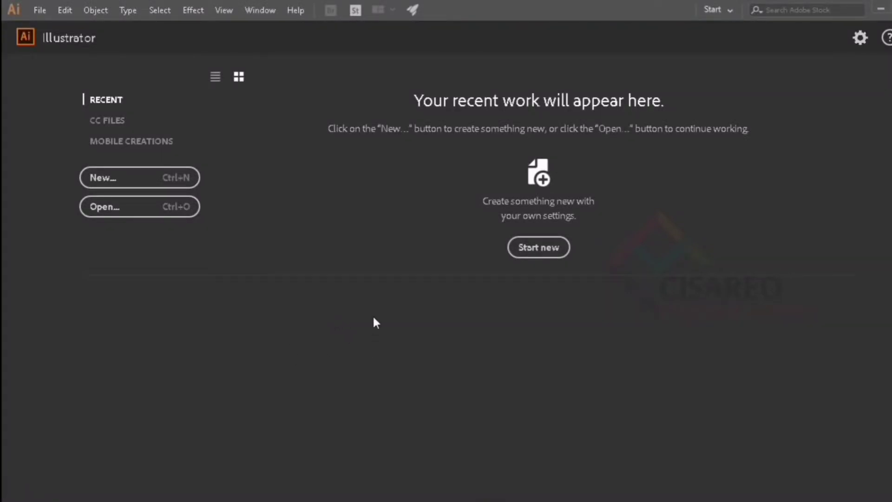
- Start a new document from the Art & Illustration presets and name it LOGO-UBUNTU_CISAREO
click(100, 180)
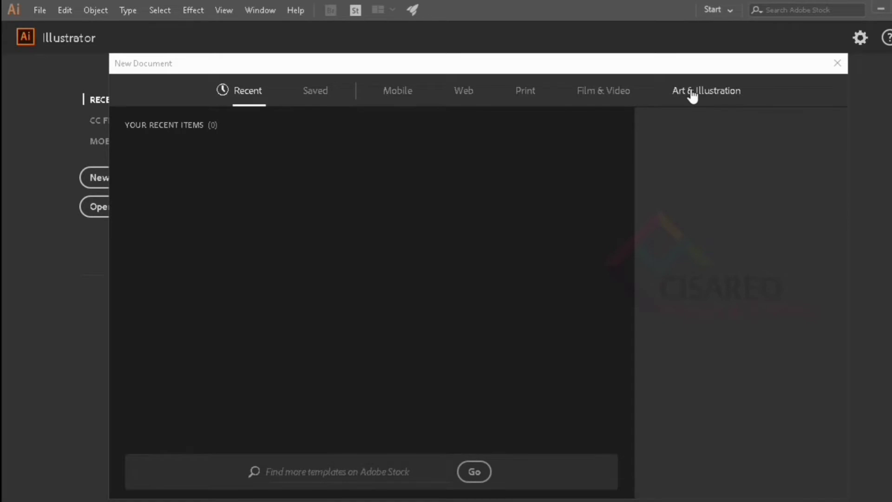
click(692, 96)
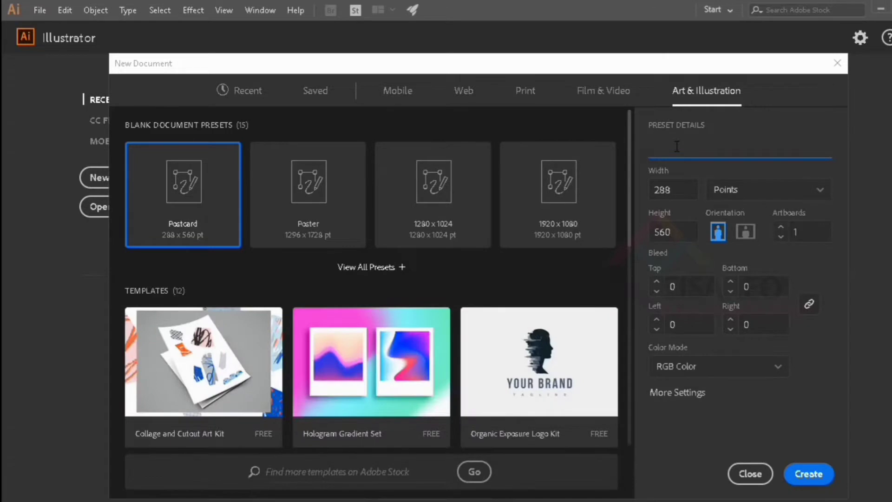
text(LOGO-UBUNTU)
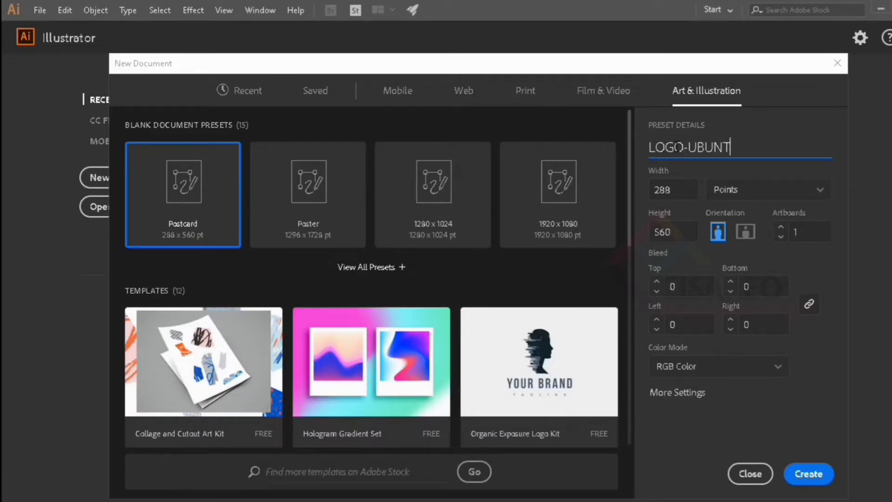
text(_CISAREO)
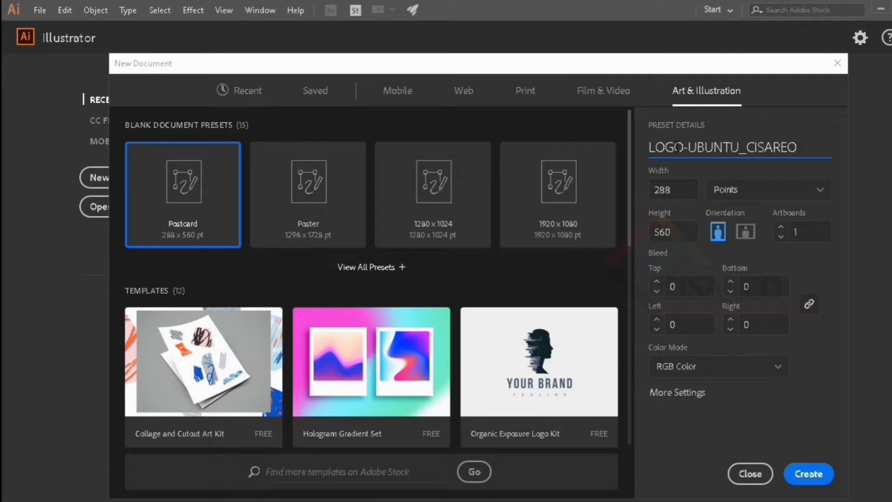
- Set the document units to centimeters, the width and height to 21 each, and create the document
click(749, 196)
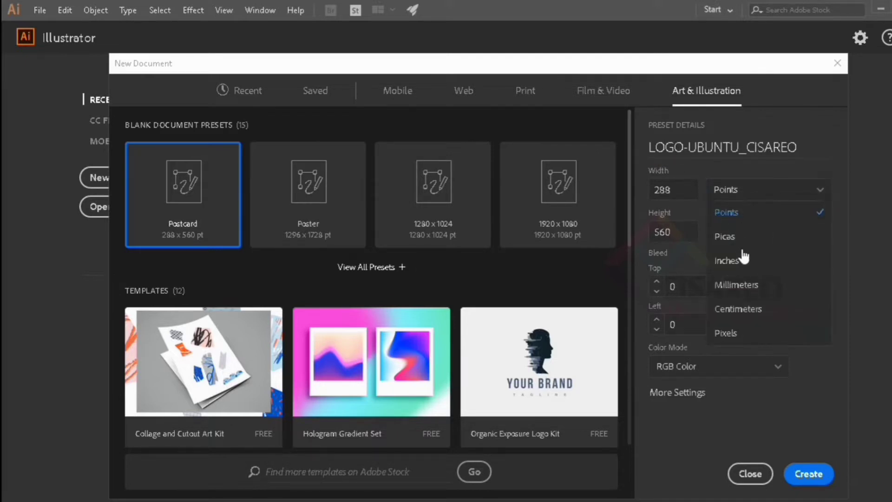
click(759, 309)
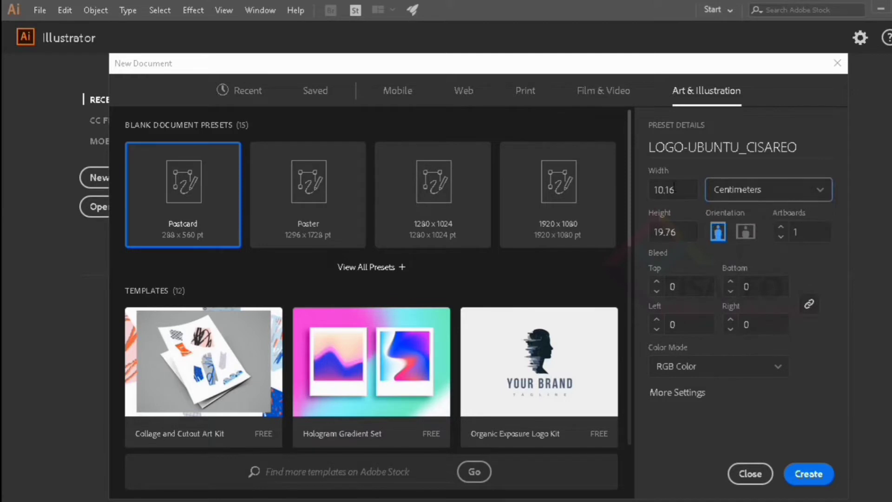
click(682, 188)
text(21)
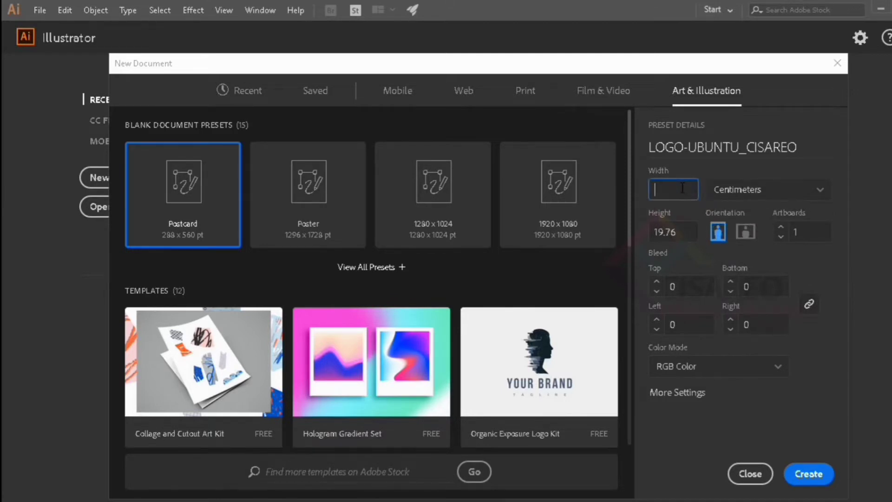
click(691, 235)
text(21)
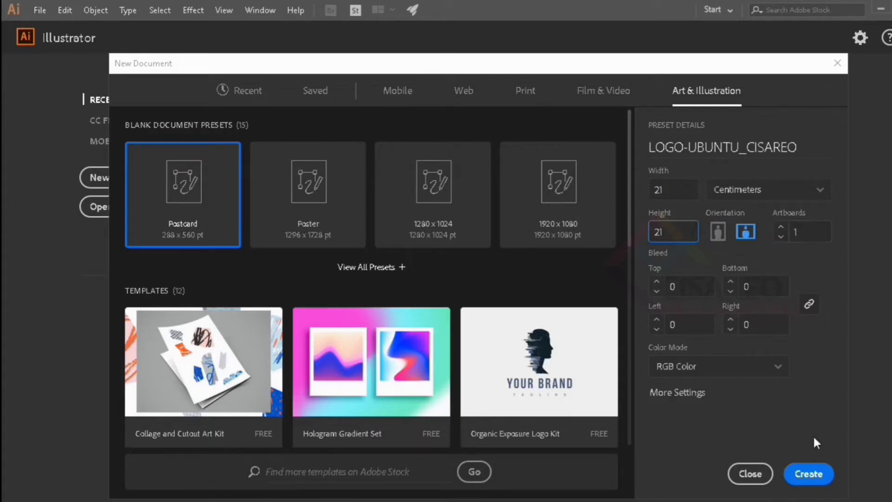
click(819, 479)
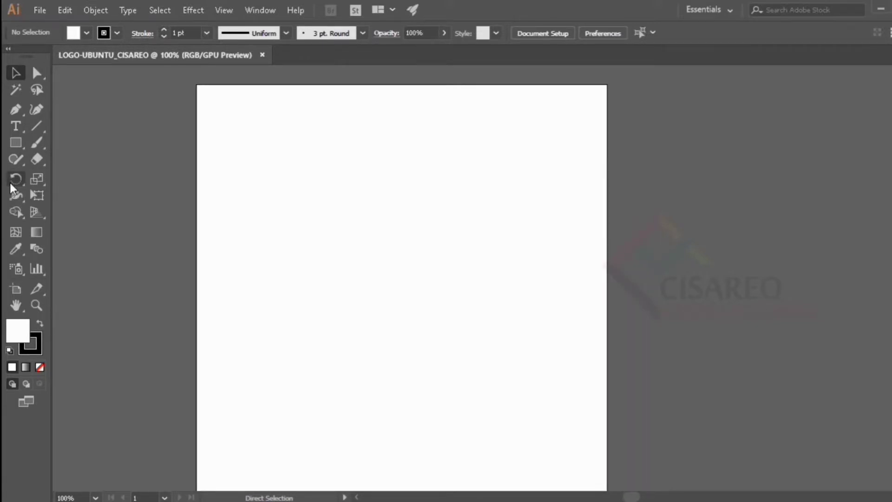
- Create a rectangle with an exact width and height of 21 cm
key(m)
click(490, 246)
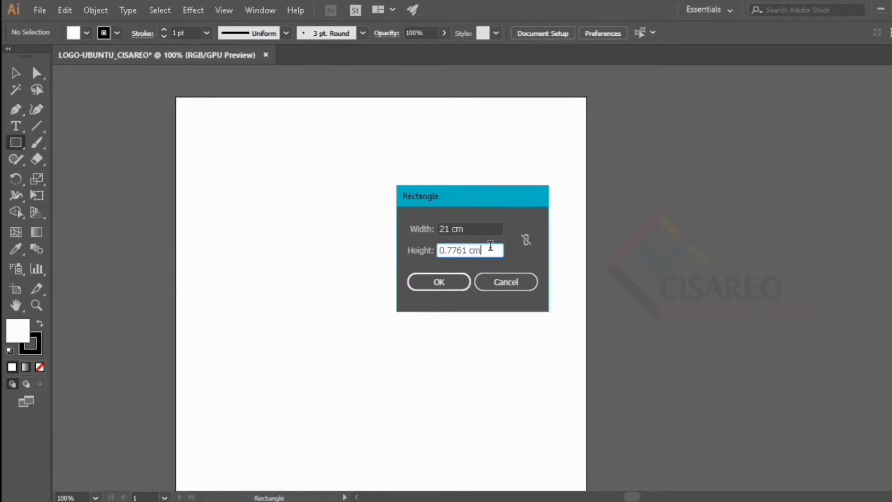
double_click(490, 245)
key(BackSpace)
text(21)
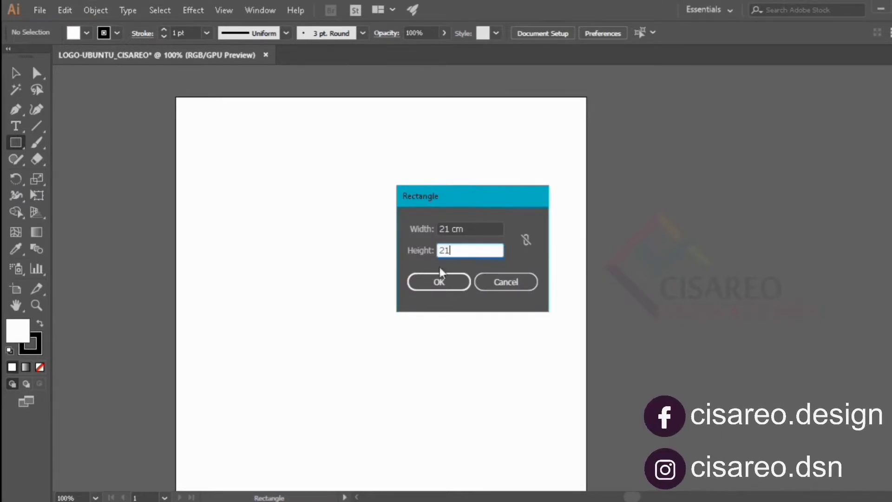
click(439, 282)
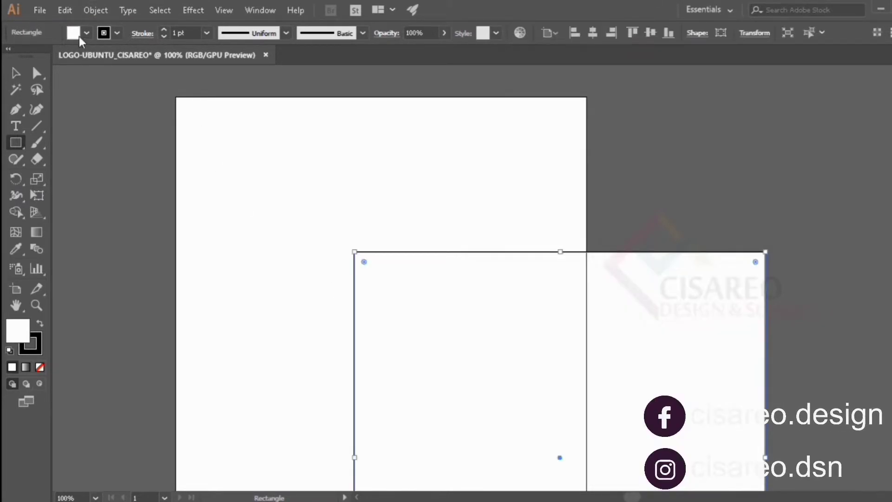
- Fill the 21 cm square with black and center it horizontally and vertically on the artboard
click(86, 33)
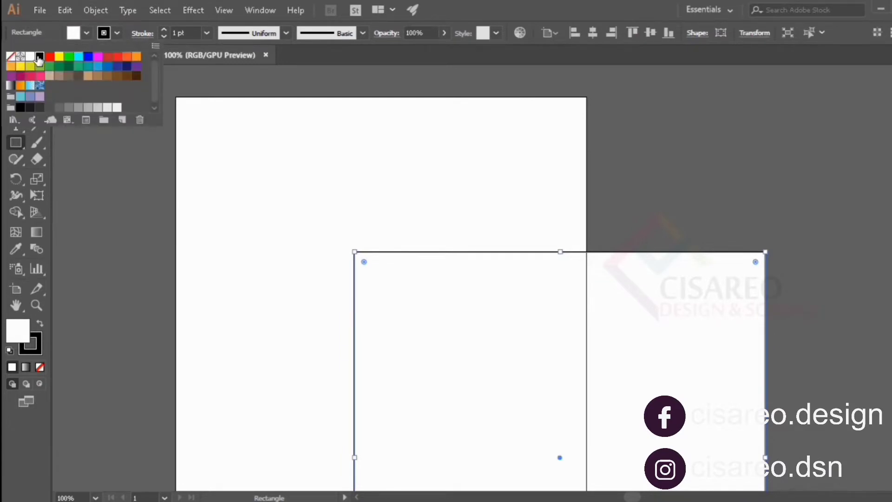
click(39, 56)
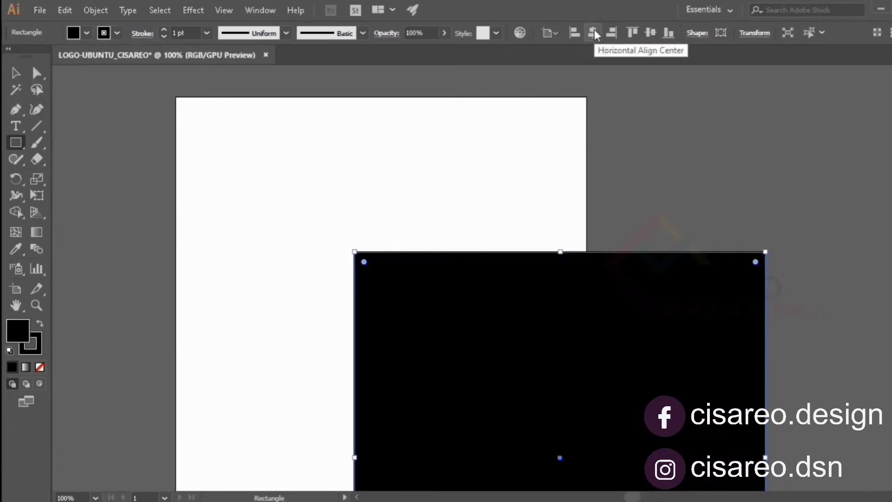
click(592, 32)
click(650, 32)
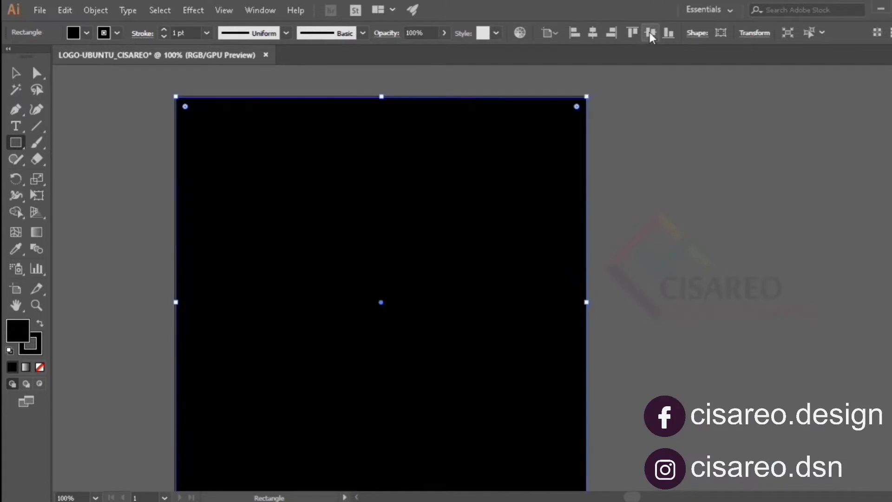
- Lock the selected black background square
click(87, 6)
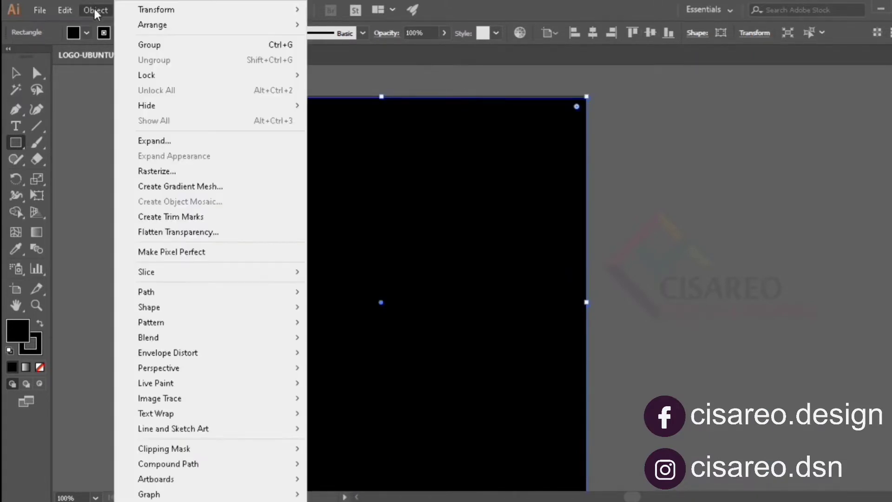
mouse_move(249, 82)
click(331, 75)
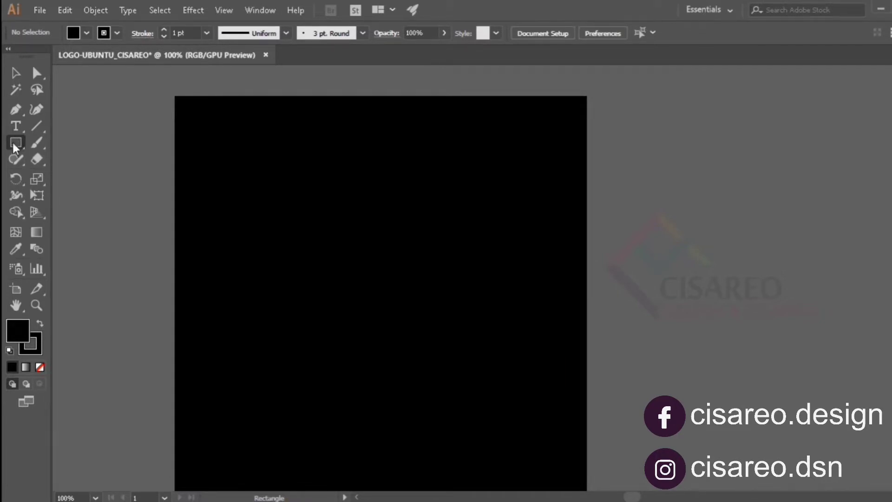
- Draw a circle with a white fill and no stroke on the black background using the Ellipse tool
drag(14, 147, 65, 172)
scroll(310, 250, up, 1)
click(86, 32)
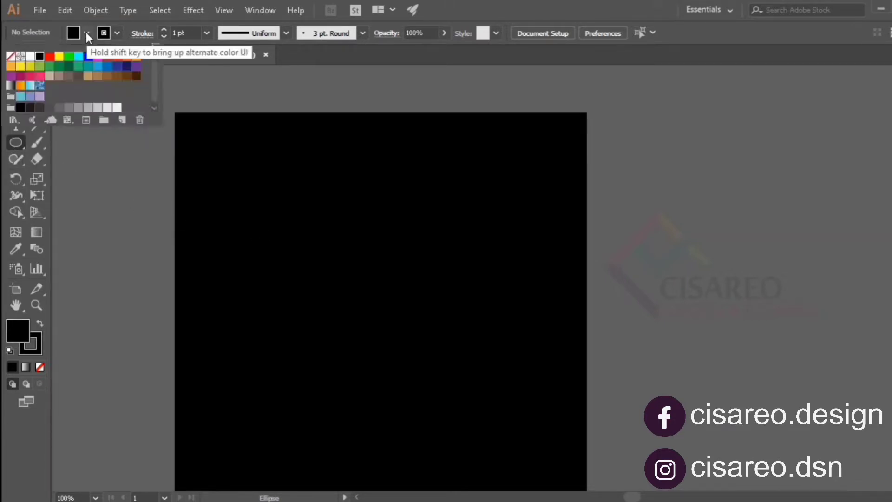
click(30, 56)
click(117, 33)
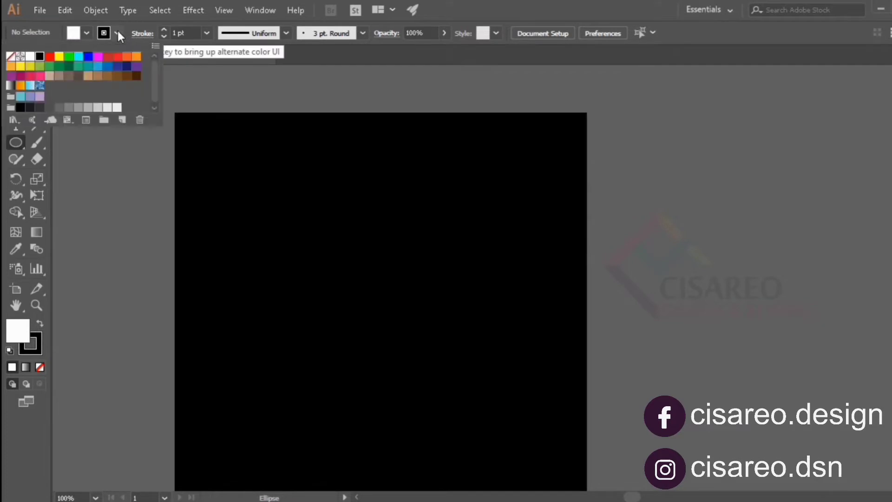
click(10, 56)
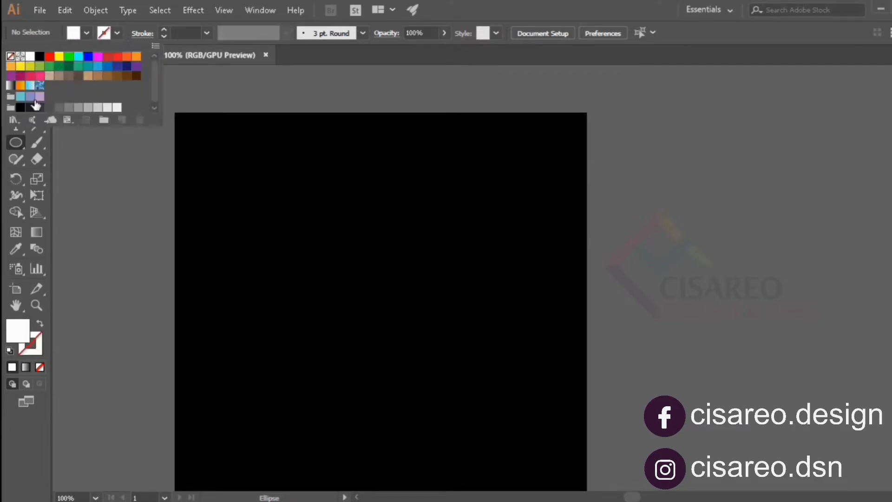
scroll(356, 249, down, 1)
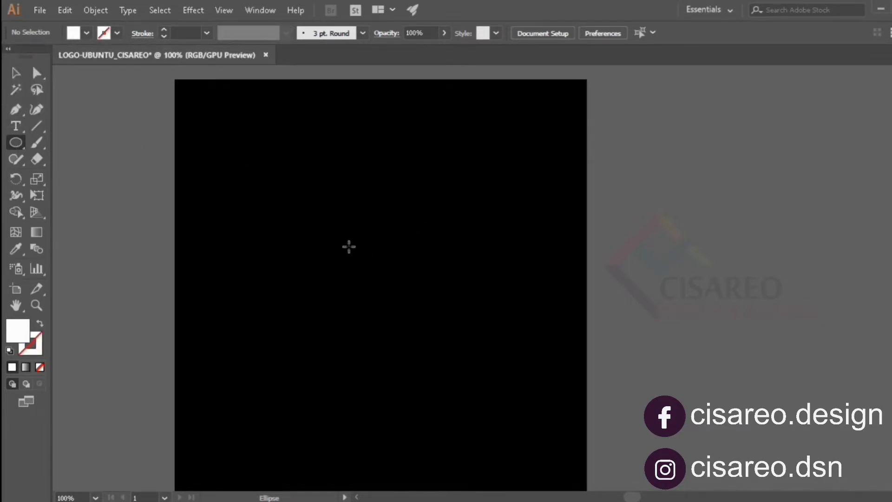
drag(328, 229, 546, 378)
scroll(510, 334, down, 4)
scroll(508, 332, up, 4)
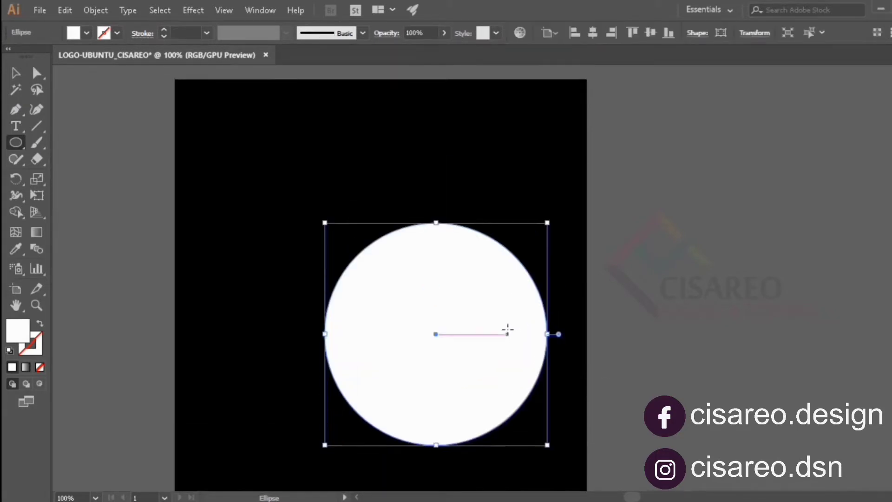
- Center the white circle horizontally and vertically on the artboard and deselect it
click(589, 37)
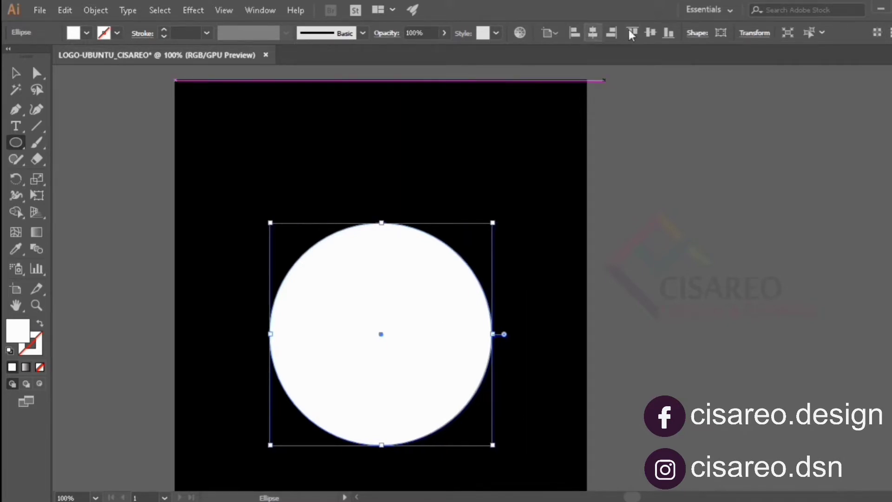
click(650, 32)
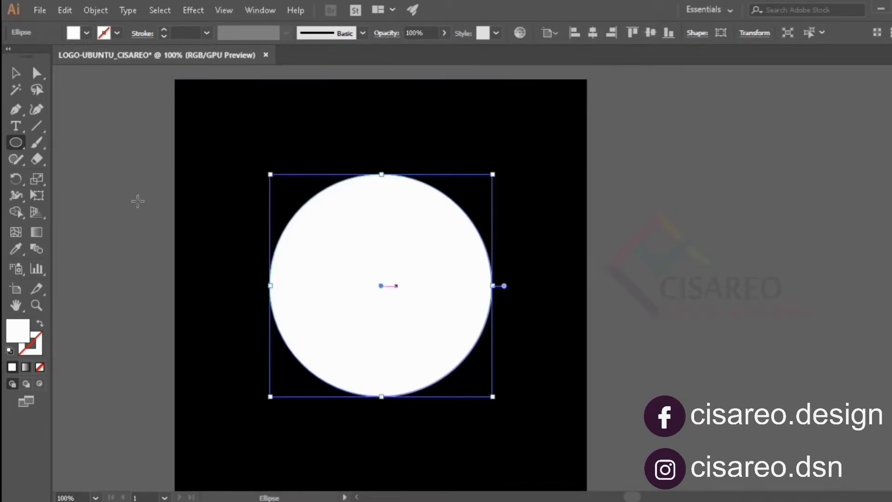
click(21, 76)
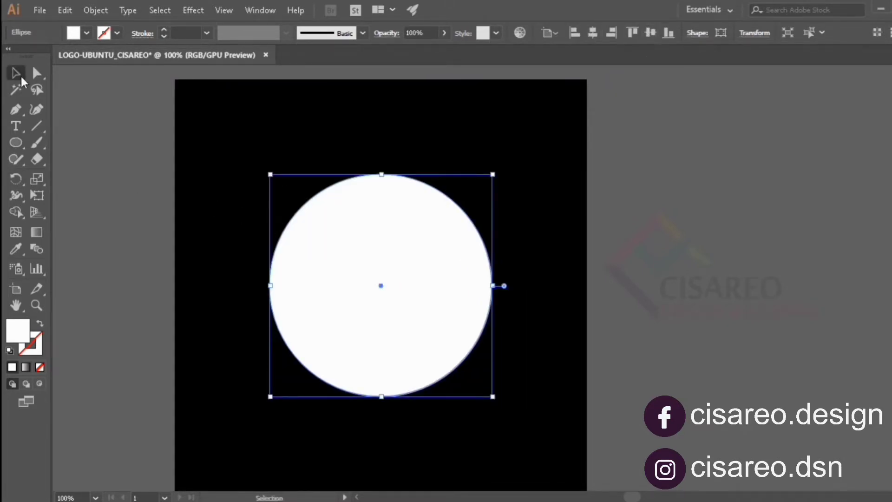
click(96, 135)
- Enlarge the white circle slightly in proportion and center it again on the artboard in both directions
click(352, 248)
drag(492, 174, 519, 147)
click(593, 38)
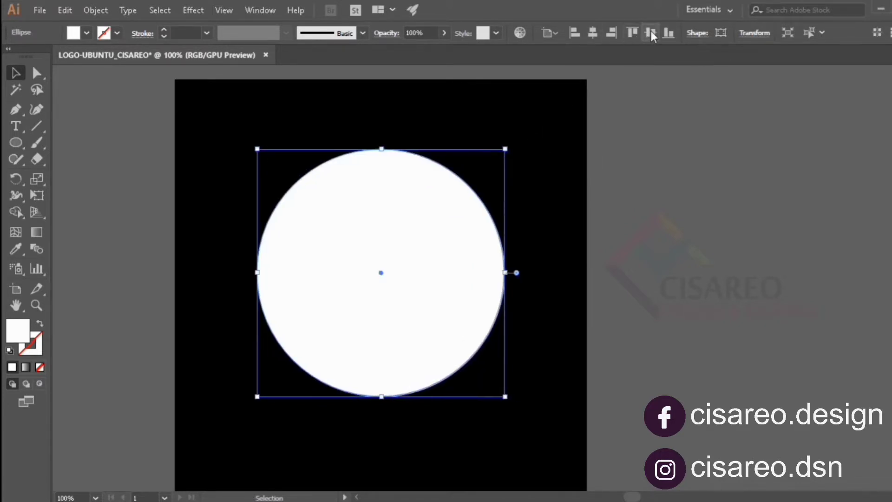
click(649, 33)
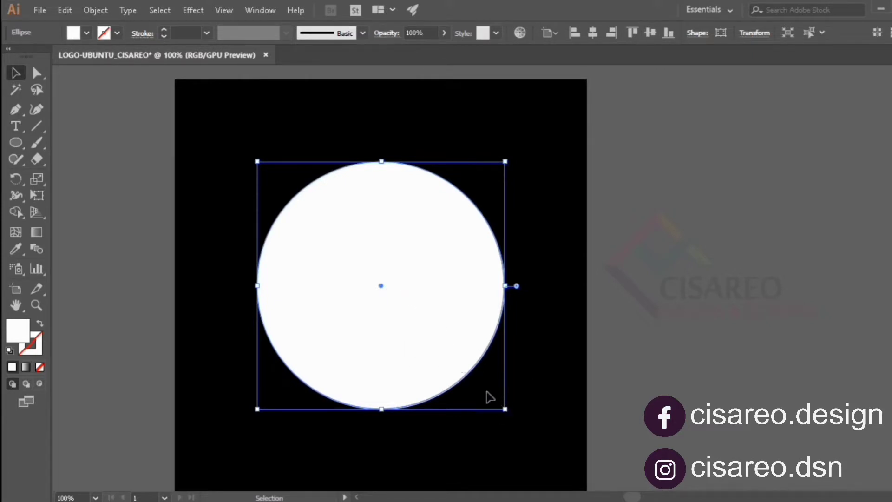
- Change the circle's fill to the orange hex color DD4814 and deselect it
double_click(21, 335)
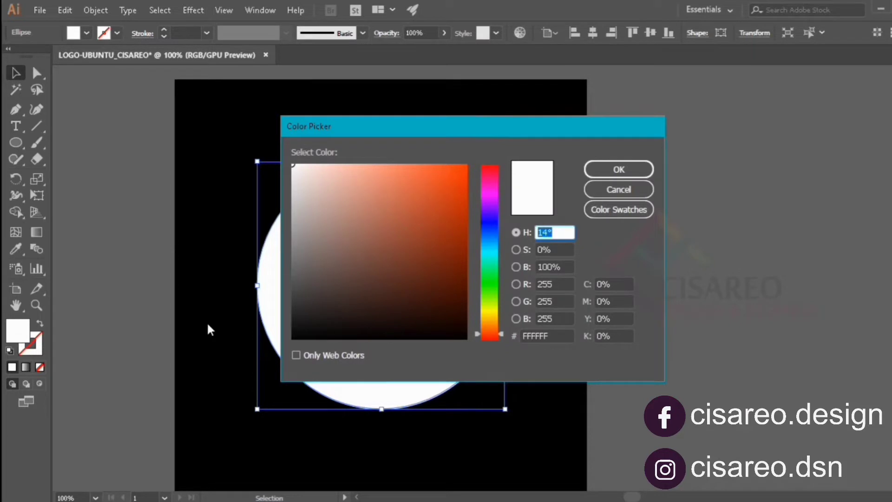
double_click(556, 335)
key(BackSpace)
text(DD4814)
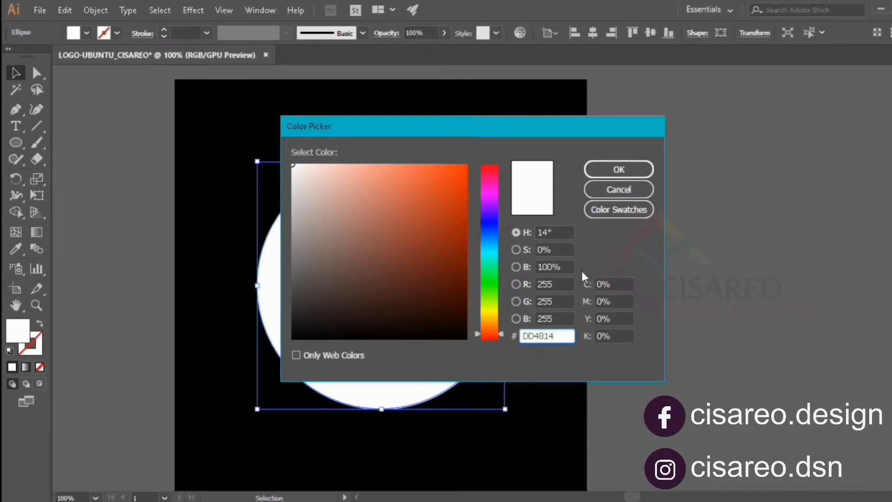
click(619, 169)
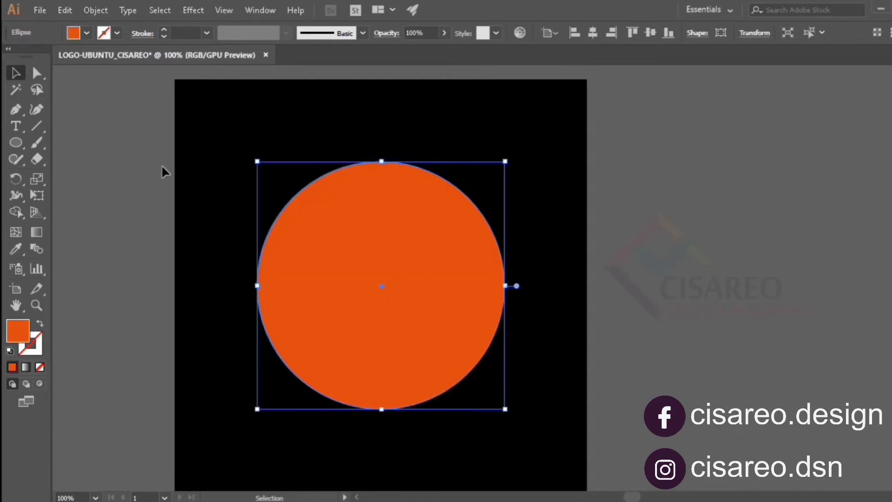
click(166, 283)
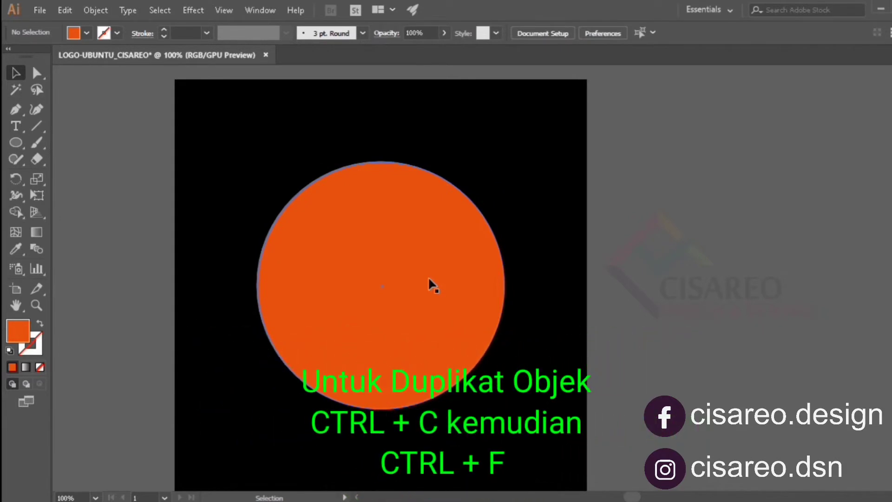
- Duplicate the orange circle in place, shrink the copy about its center, and fill it with white
click(428, 279)
key(ctrl+c)
key(ctrl+f)
drag(505, 410, 476, 364)
click(86, 33)
click(29, 56)
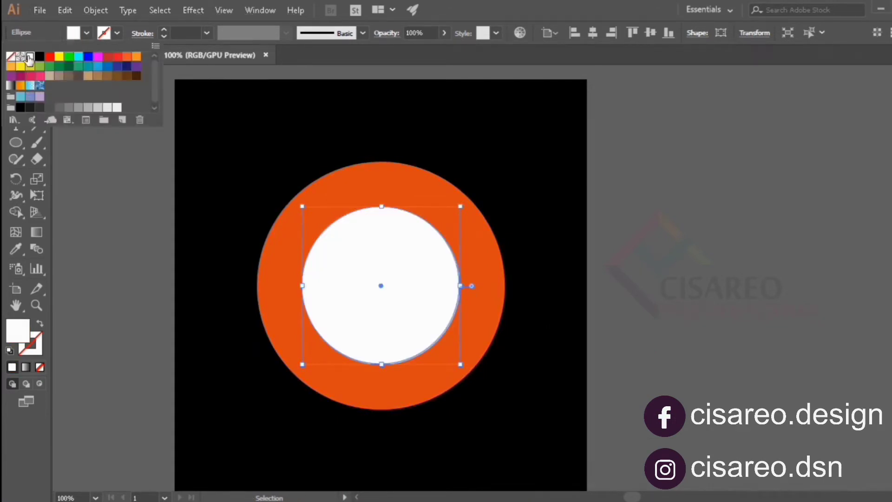
click(148, 369)
- Duplicate the white circle in place and shrink the copy about its center to about 6 cm wide
key(a)
click(437, 325)
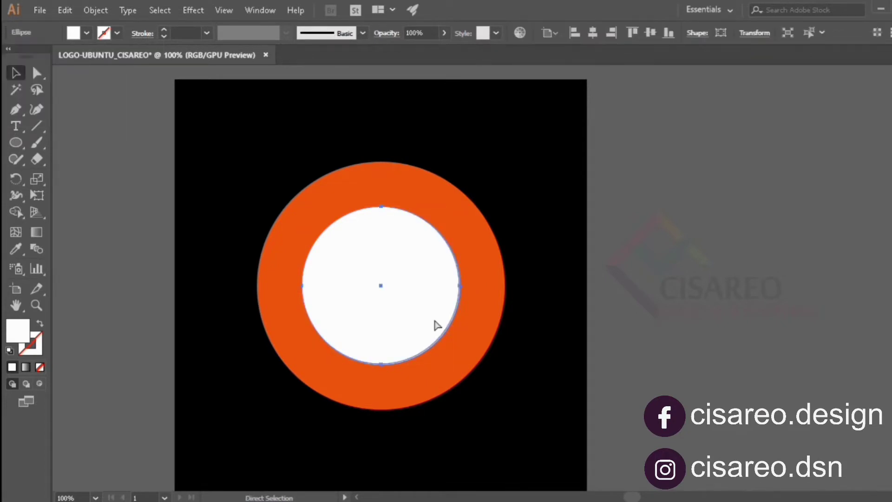
key(ctrl+shift+v)
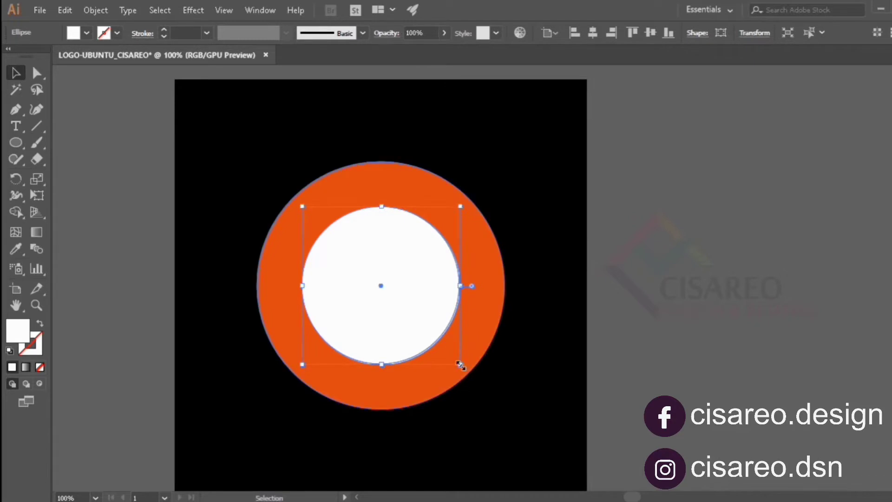
drag(460, 365, 446, 344)
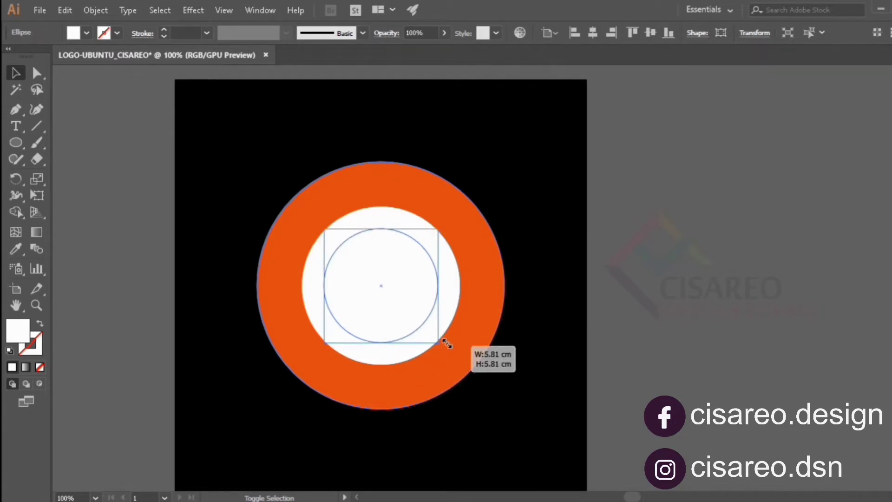
drag(447, 344, 449, 345)
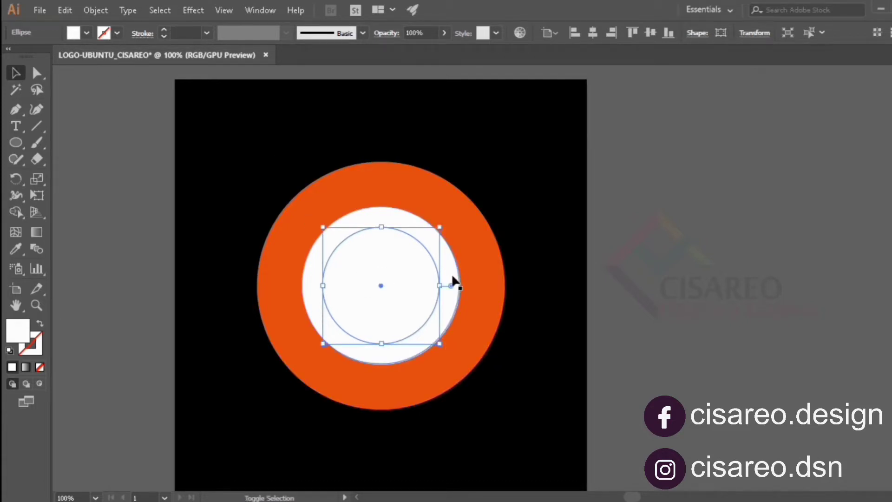
- Select both white circles and split them with the Pathfinder Divide operation
shift+click(452, 277)
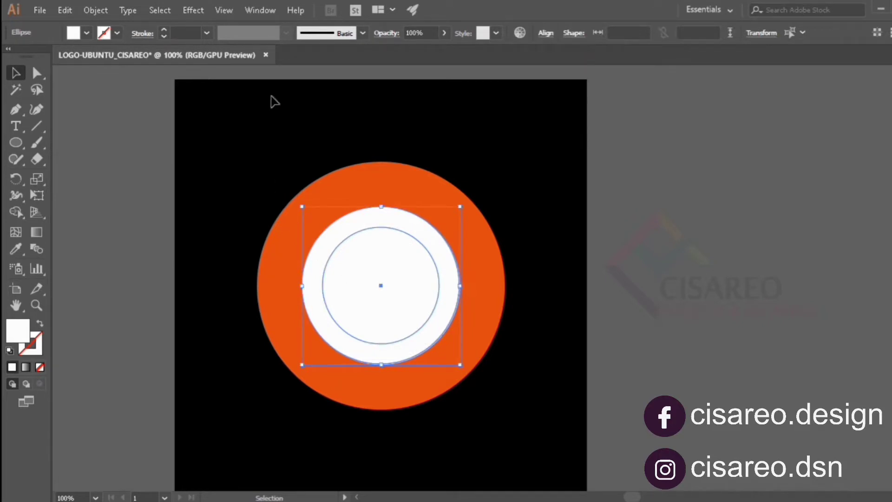
click(270, 13)
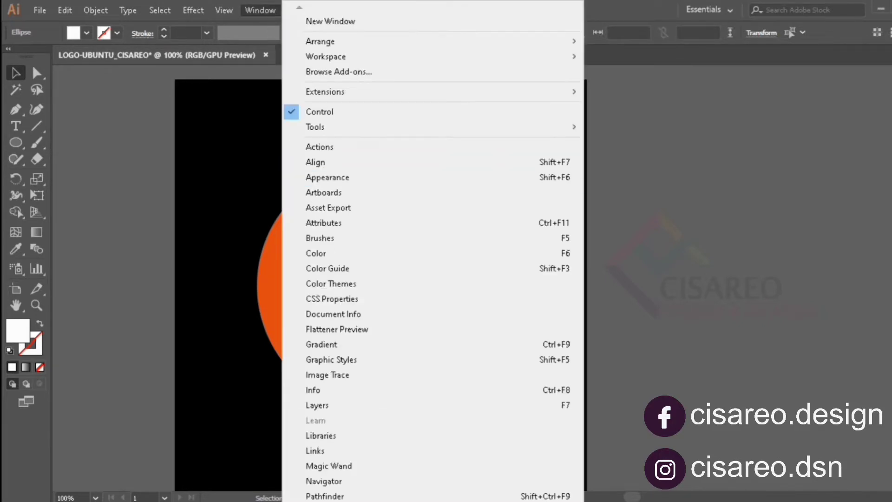
click(360, 495)
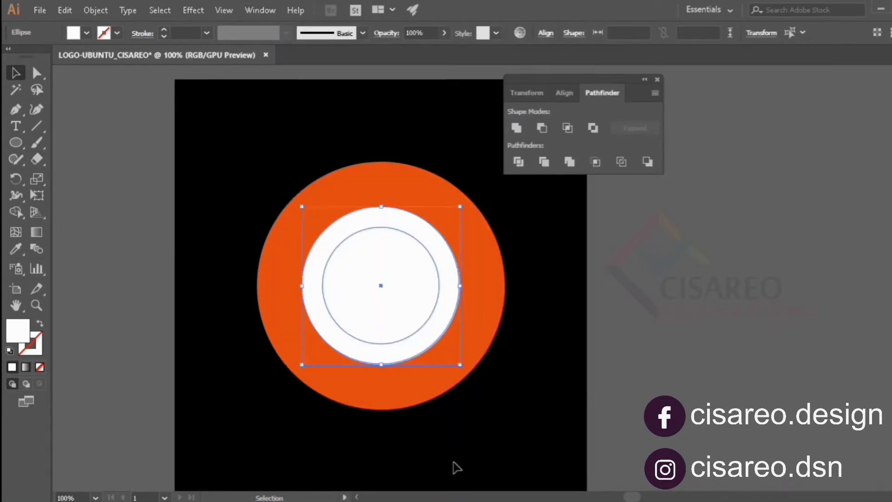
click(518, 162)
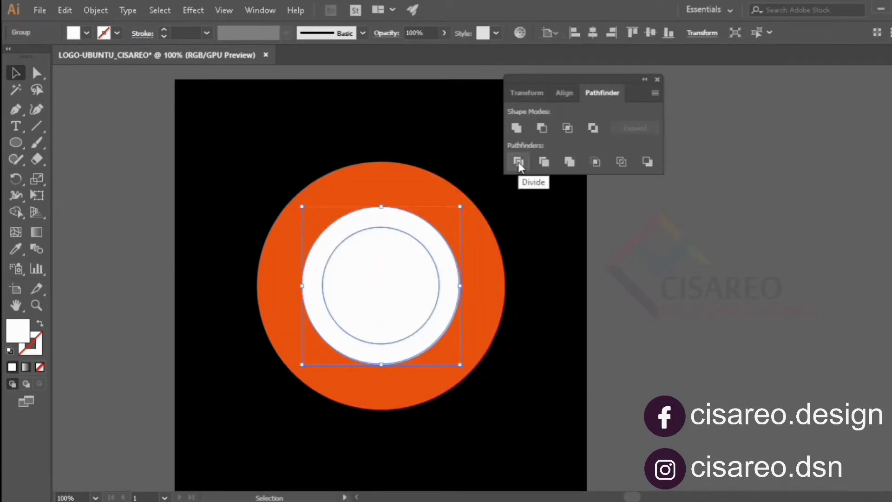
- Ungroup the divided white shapes and delete the inner circle to leave a white ring
right_click(403, 284)
click(443, 389)
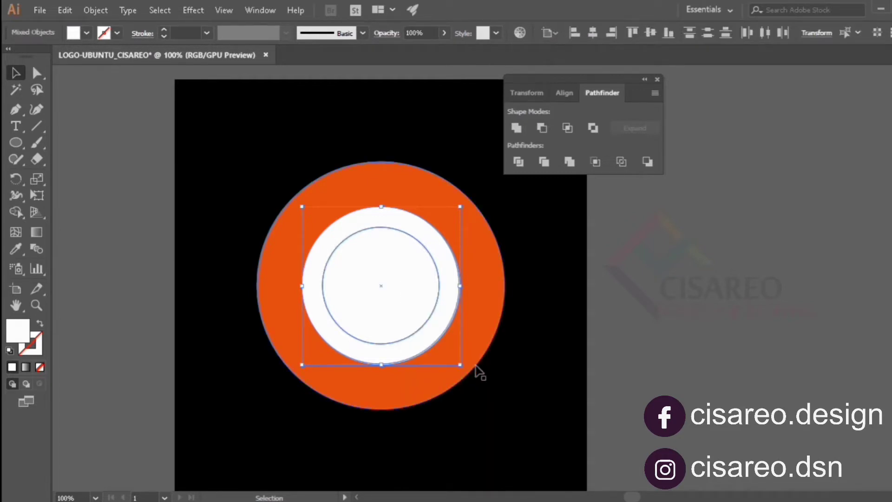
click(534, 357)
click(409, 290)
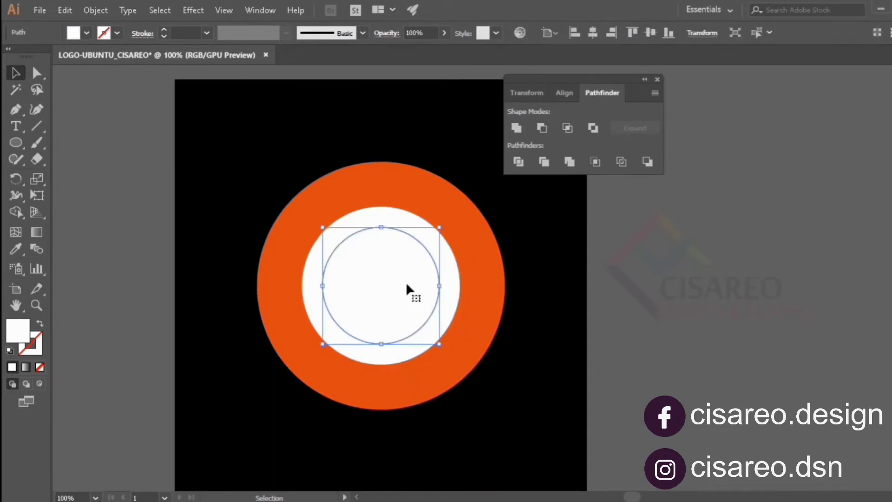
key(Delete)
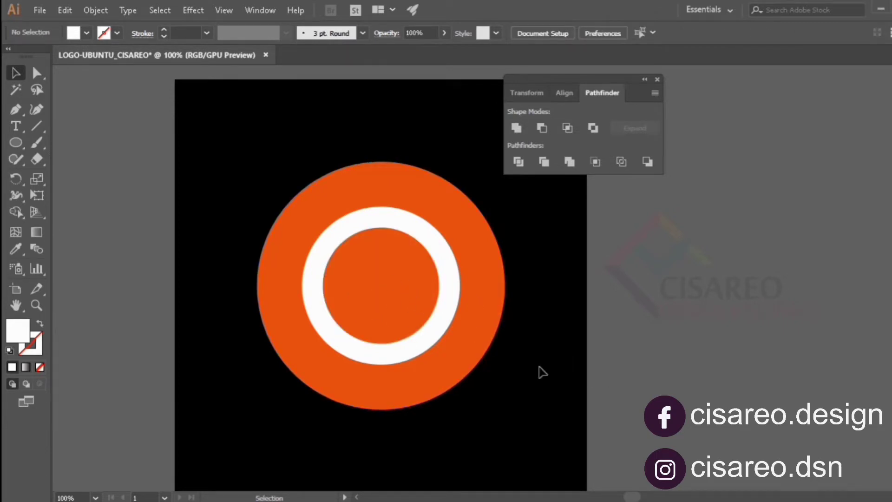
- Show the document rulers
click(437, 301)
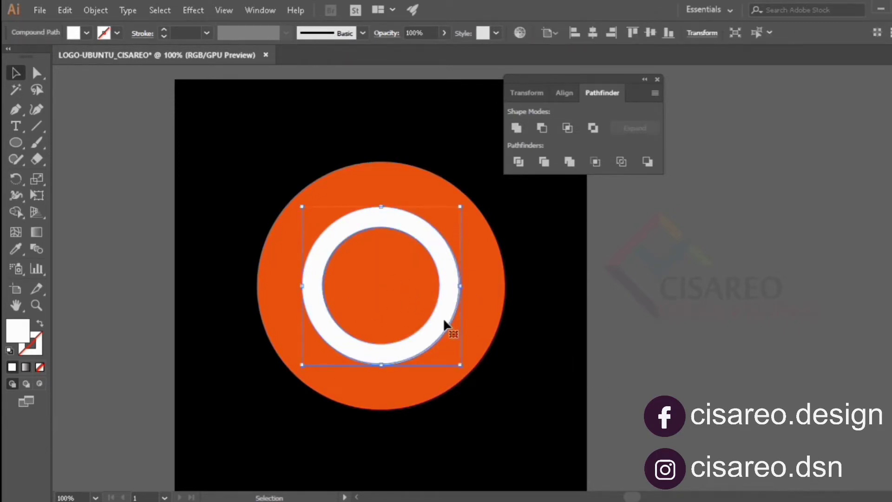
click(223, 10)
mouse_move(360, 308)
click(492, 310)
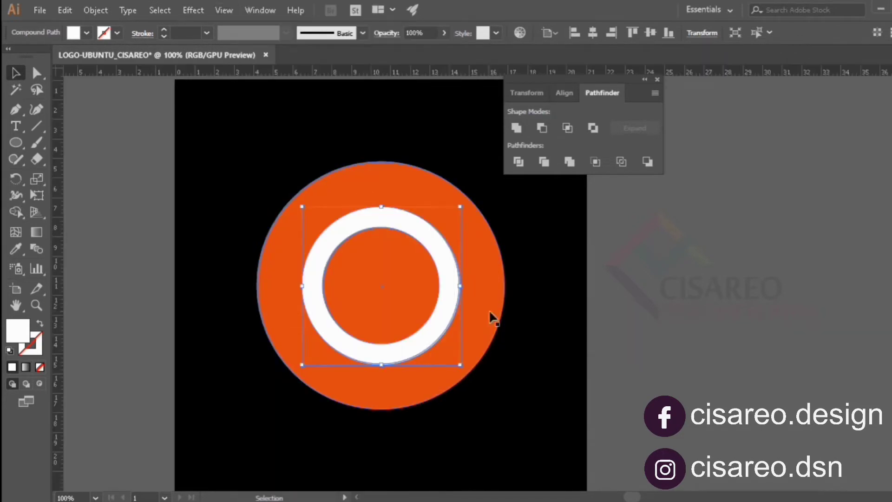
- Add a horizontal and a vertical guide and center both on the artboard
drag(404, 74, 404, 303)
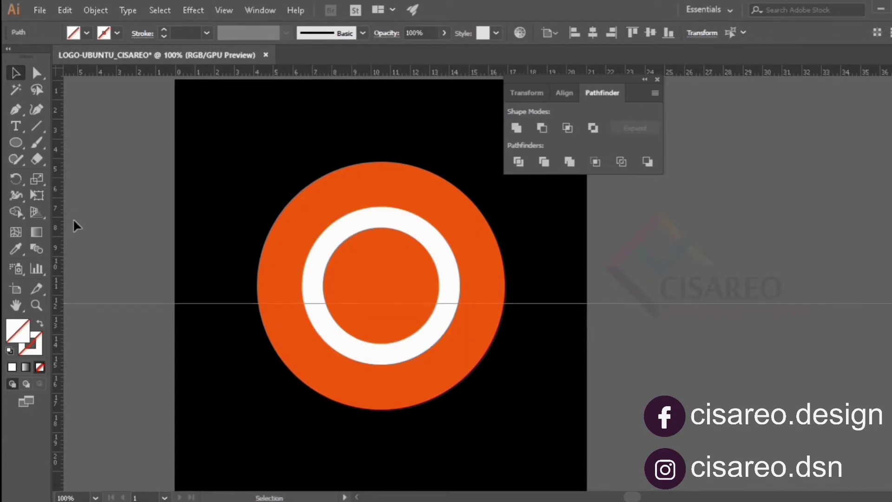
drag(58, 220, 357, 220)
click(593, 32)
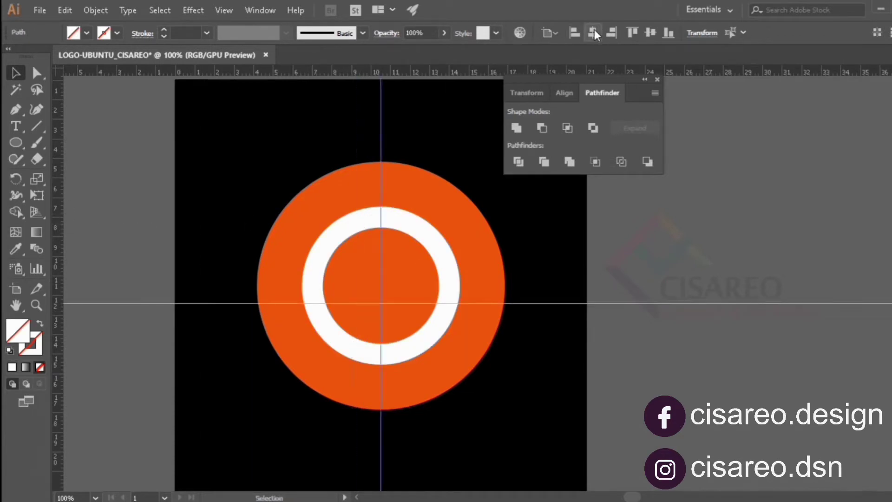
click(693, 303)
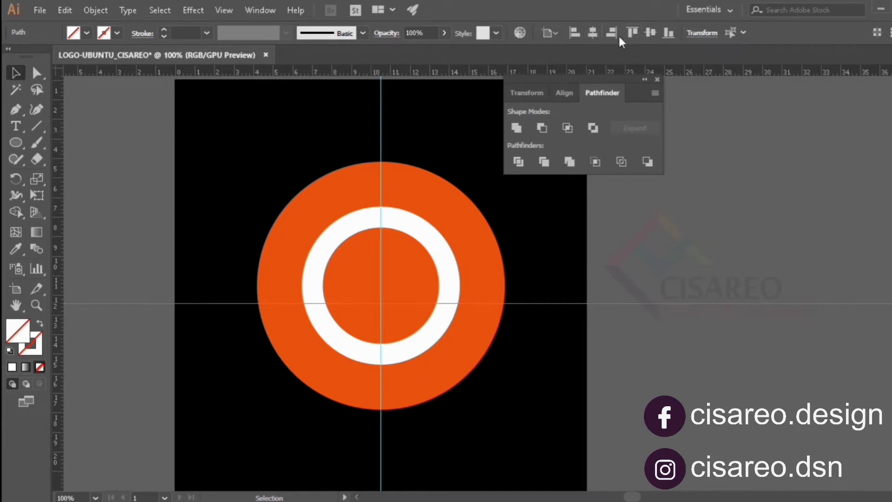
click(681, 270)
click(696, 303)
click(650, 32)
click(716, 256)
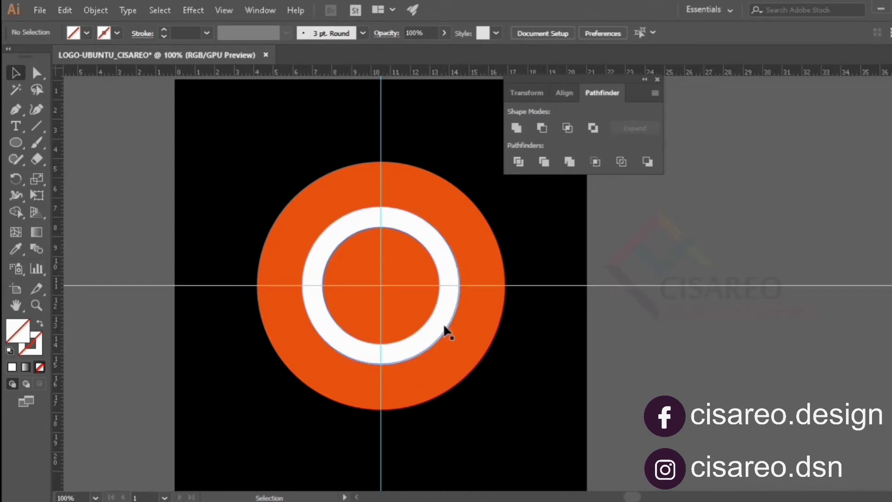
- Draw a thin horizontal rectangle about 3.5 cm long across the left side of the white ring and fill it with blue
click(16, 143)
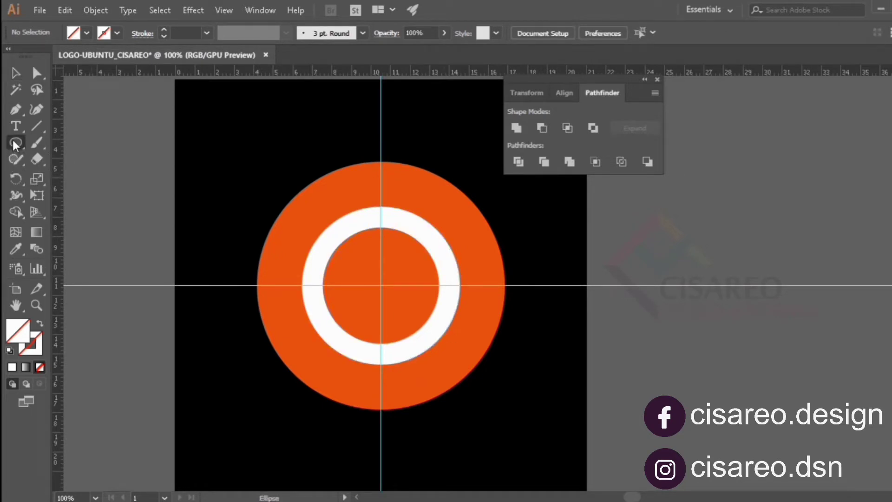
drag(16, 144, 69, 143)
drag(282, 291, 346, 281)
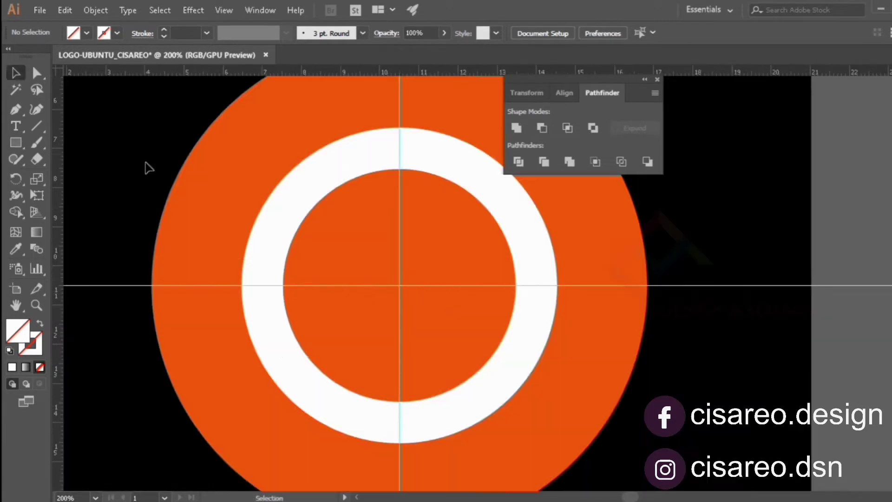
click(237, 299)
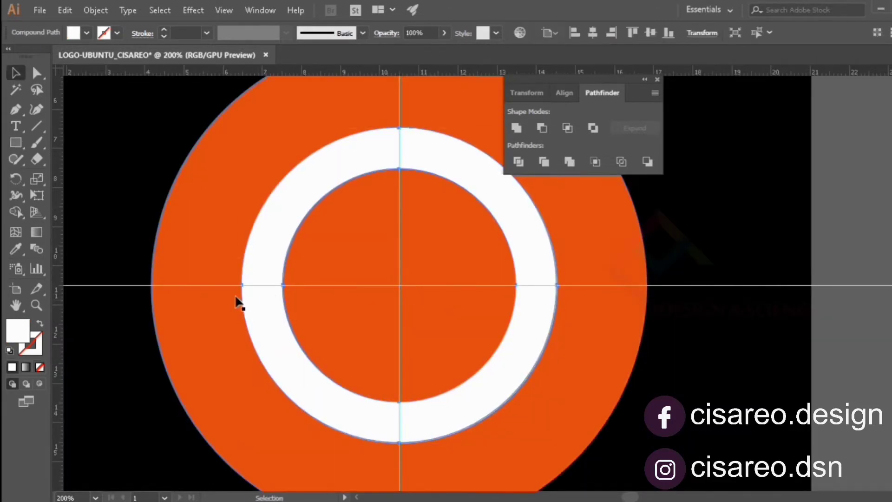
click(231, 299)
click(87, 32)
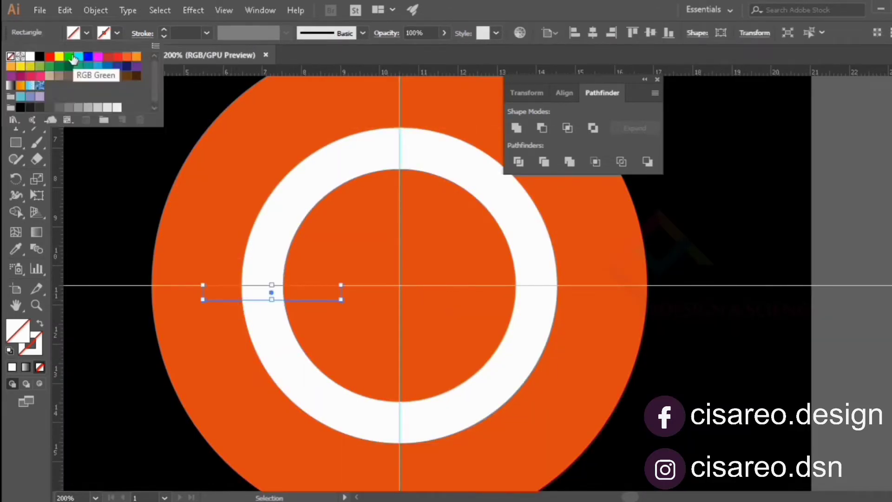
click(88, 56)
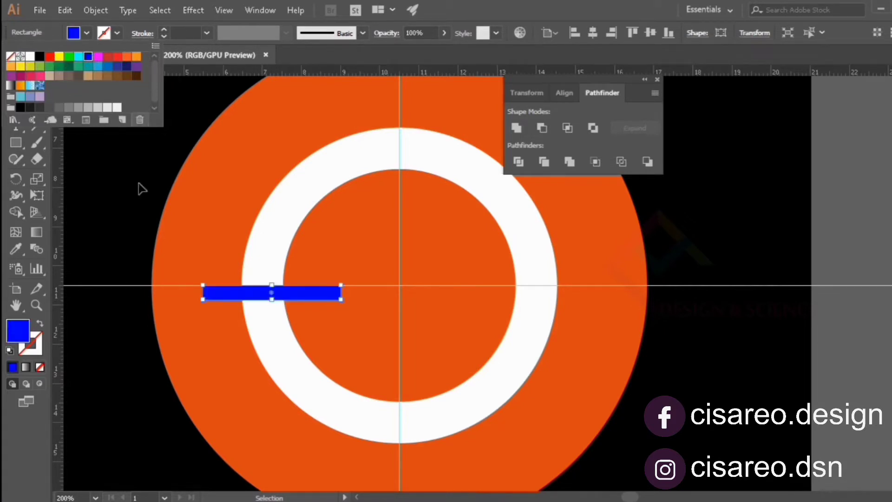
click(97, 199)
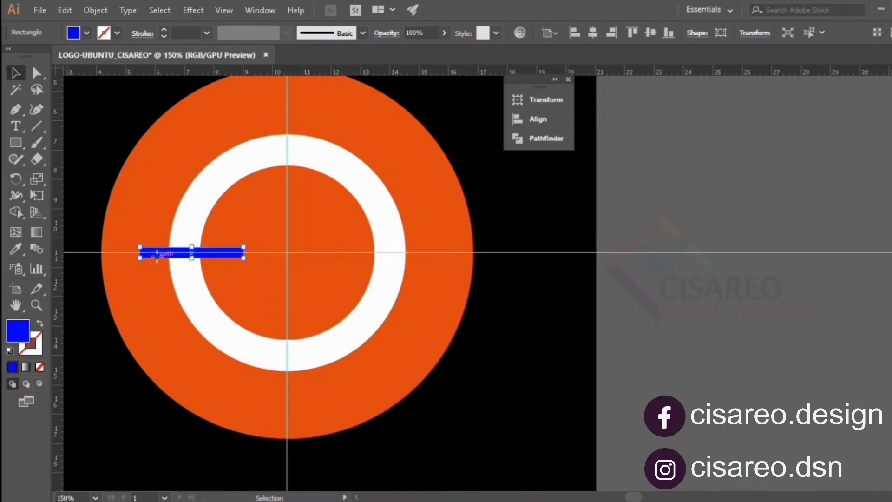
- Move the blue rectangle across to the right side of the white ring and center it vertically on the artboard
drag(159, 254, 389, 247)
click(650, 32)
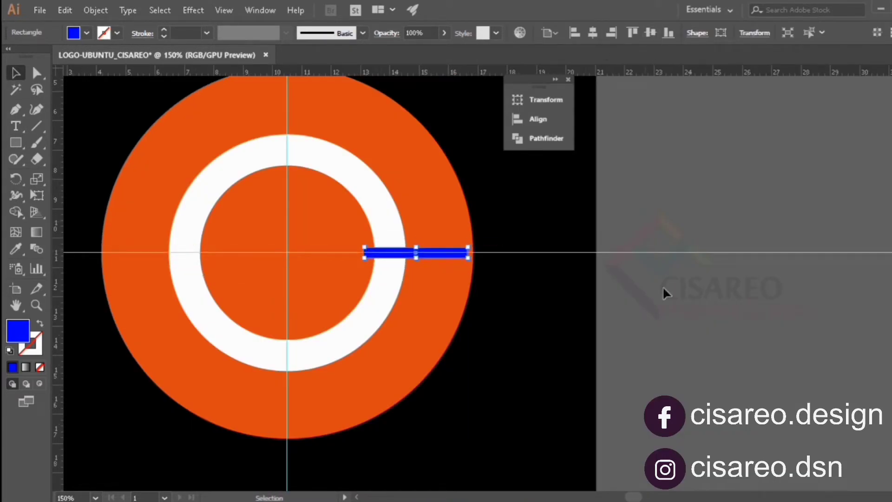
click(705, 327)
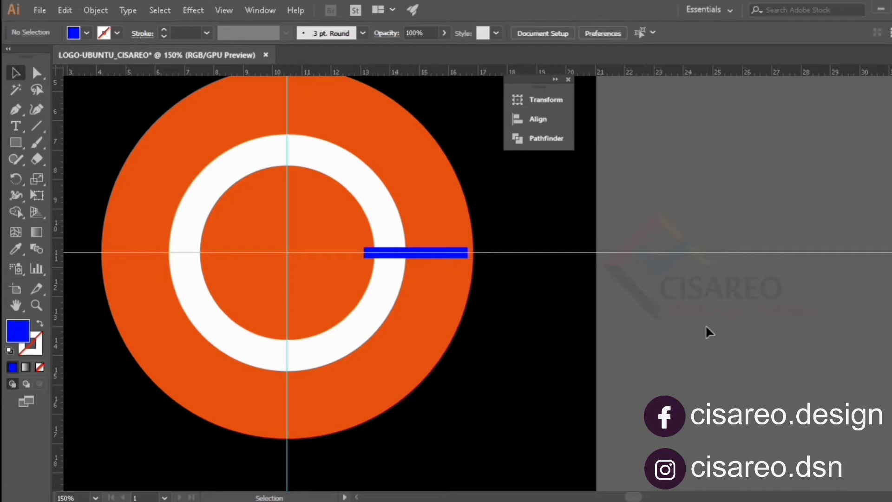
- Add another horizontal guide near the artboard's upper edge and rotate it by 120°
drag(343, 71, 343, 167)
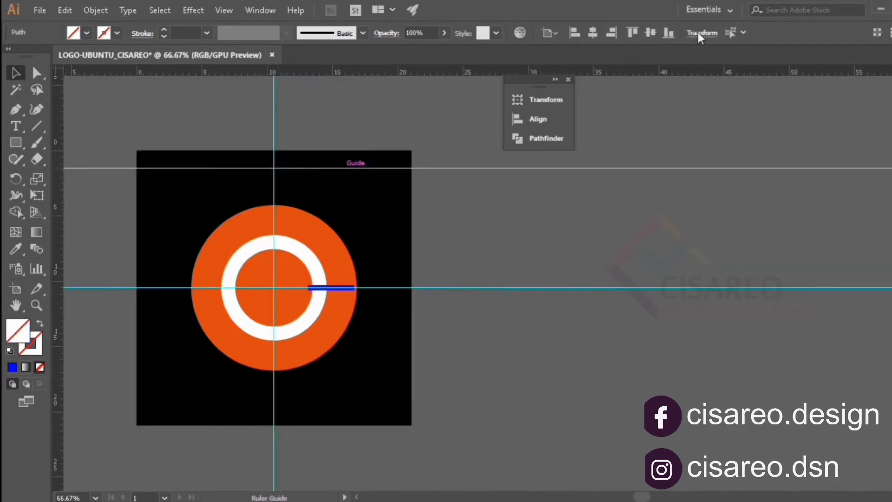
click(697, 32)
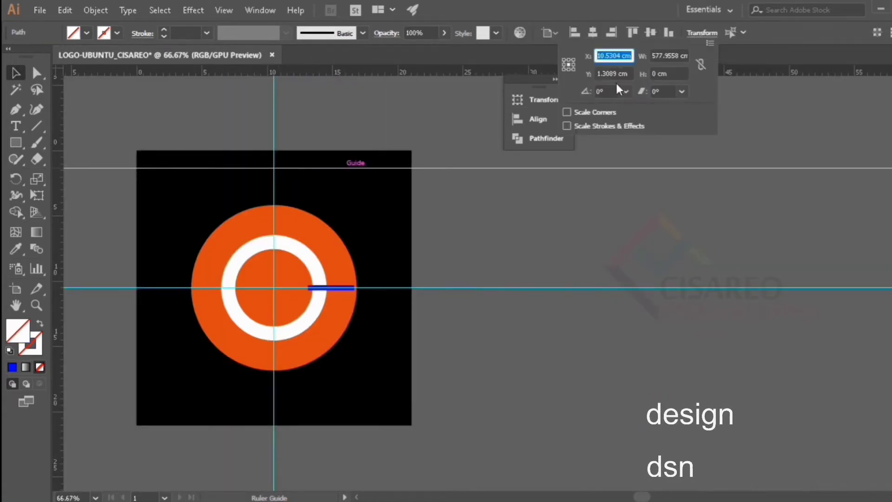
click(587, 91)
text(120)
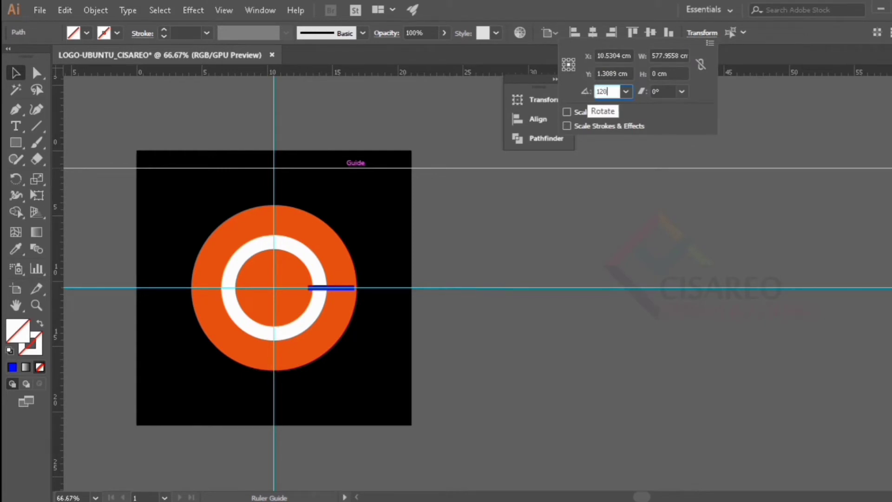
key(Return)
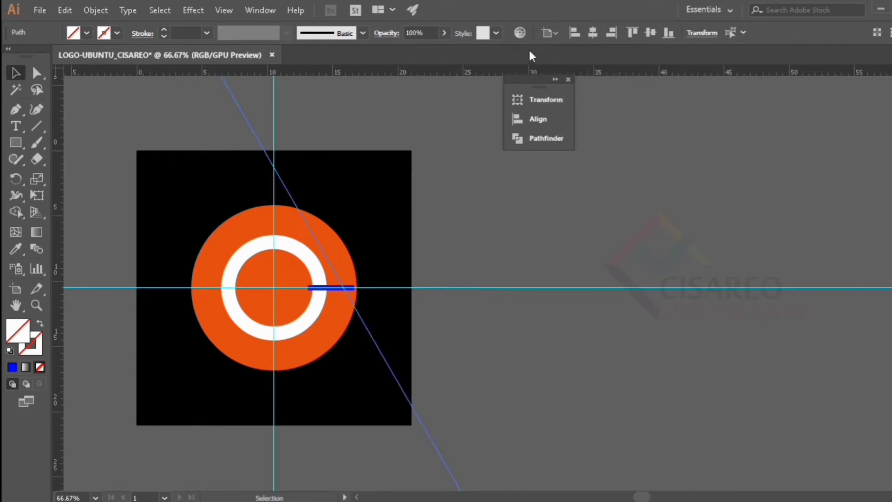
- Center the slanted guide on the artboard horizontally and vertically and deselect it
click(579, 33)
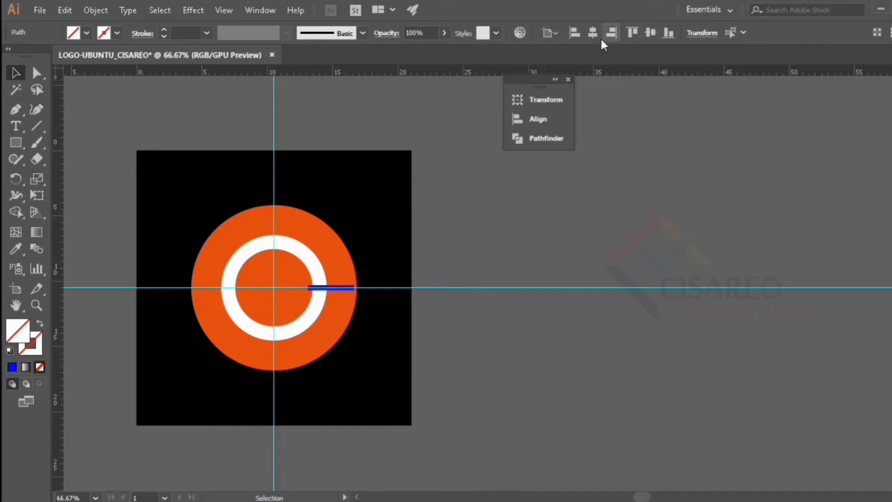
click(593, 33)
click(650, 33)
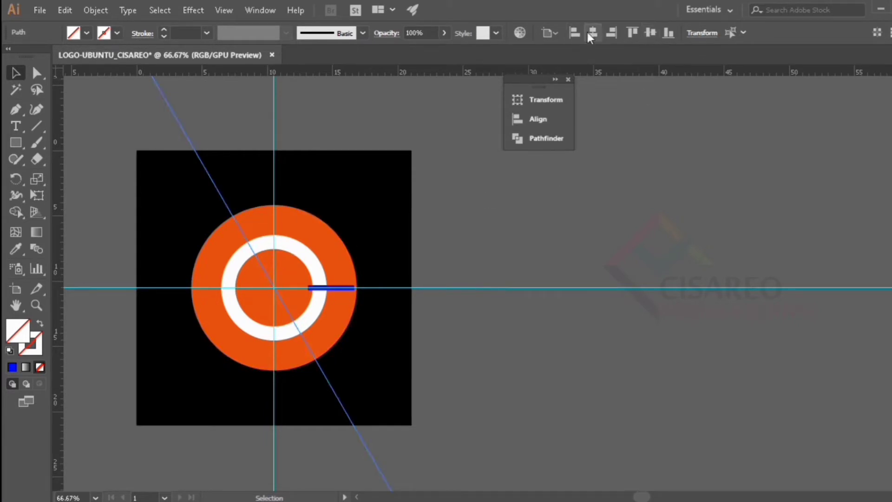
click(456, 306)
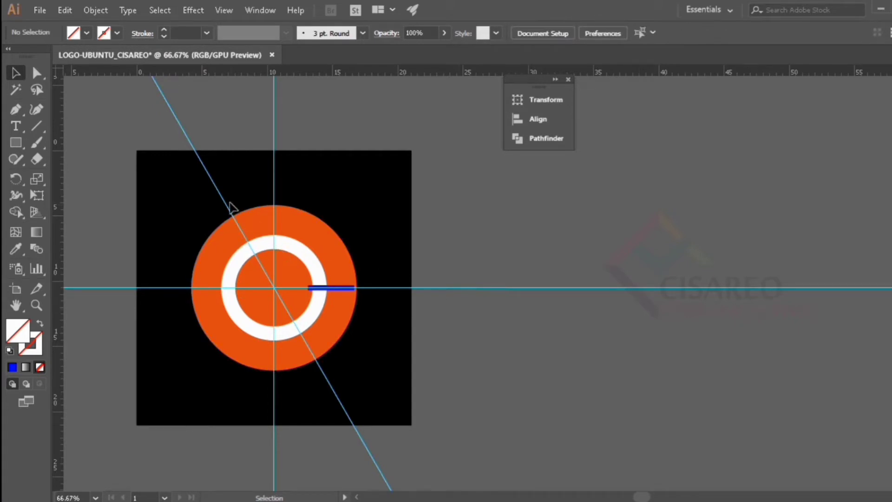
- Duplicate the slanted guide to its right and set the copy's rotation to -120°
drag(222, 201, 265, 190)
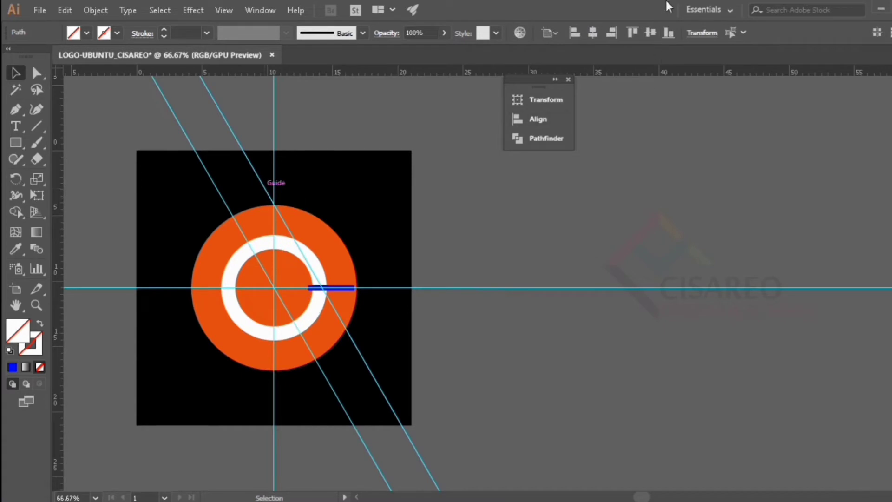
click(703, 35)
click(596, 90)
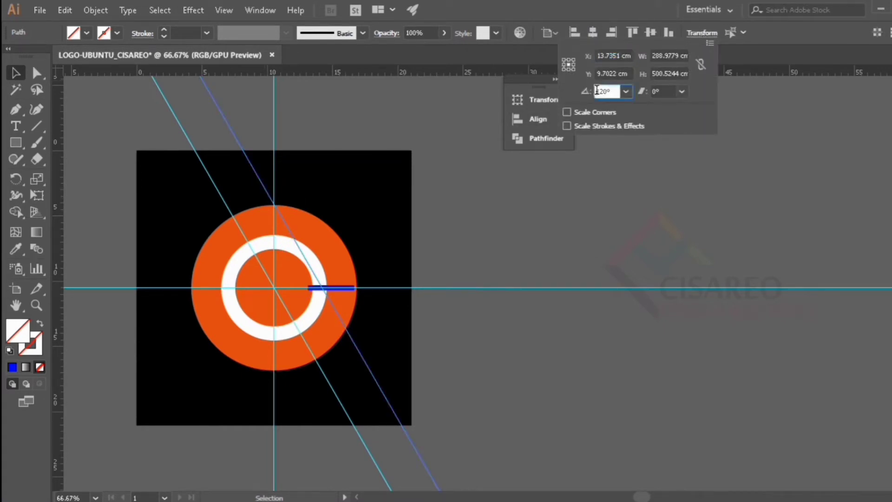
text(-)
key(Return)
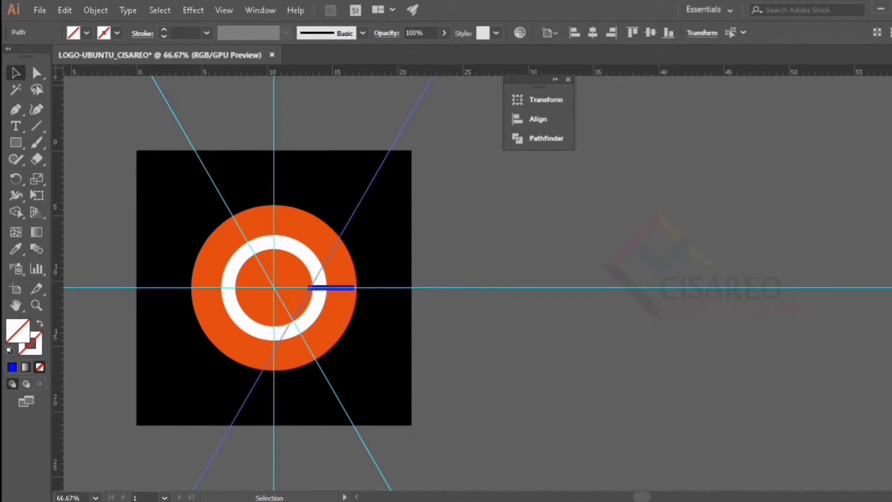
- Center the second slanted guide horizontally on the artboard and deselect it
click(596, 31)
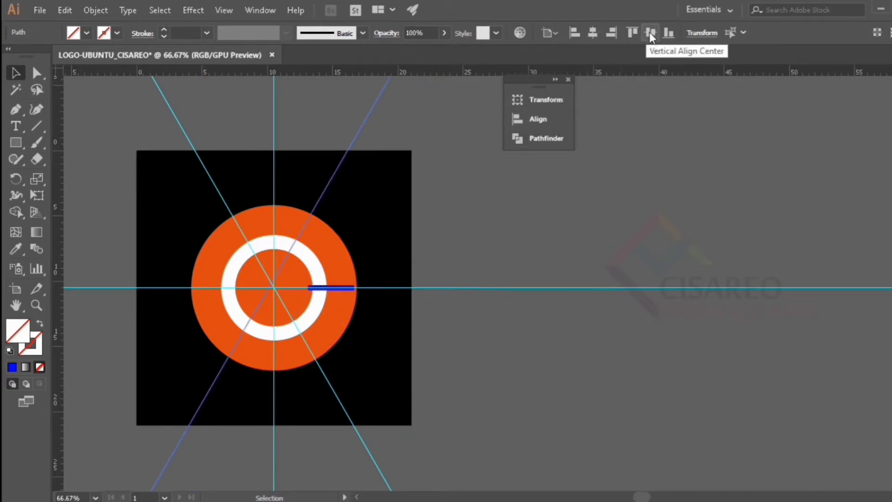
click(522, 374)
scroll(260, 302, up, 1)
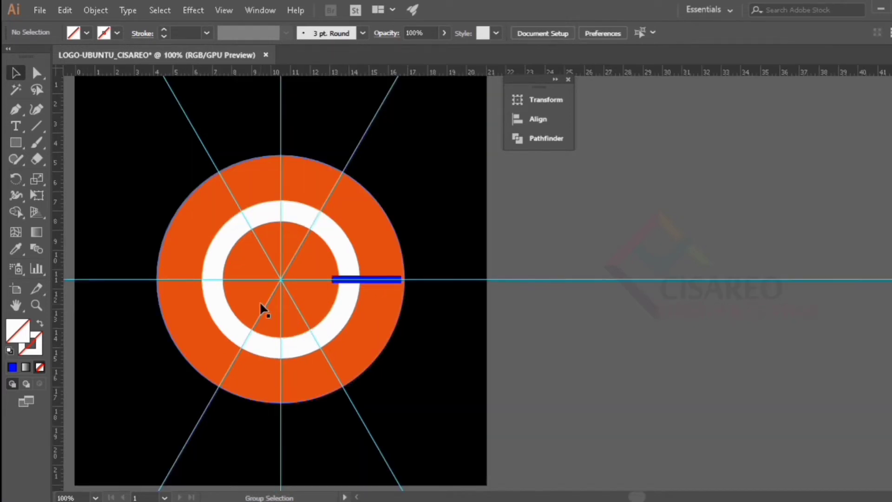
- Center the blue rectangle on the ring's right side vertically on the artboard and deselect it
click(380, 281)
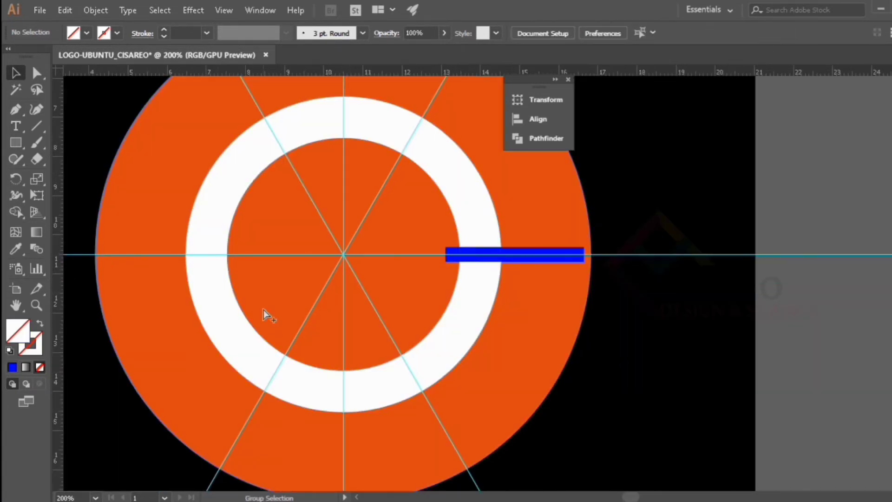
scroll(263, 306, down, 1)
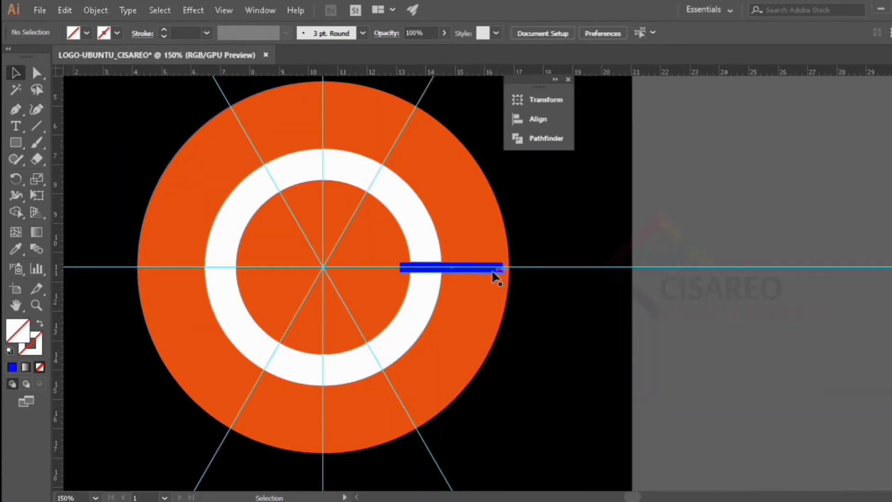
click(496, 269)
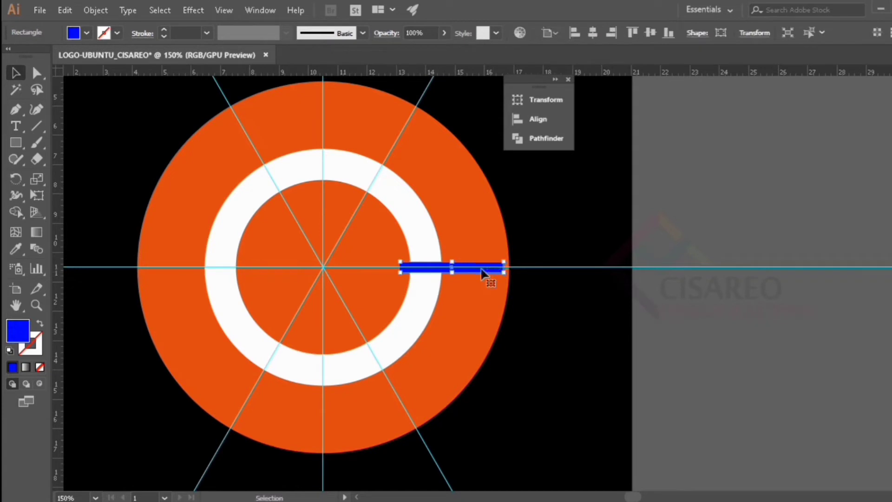
click(651, 33)
click(583, 319)
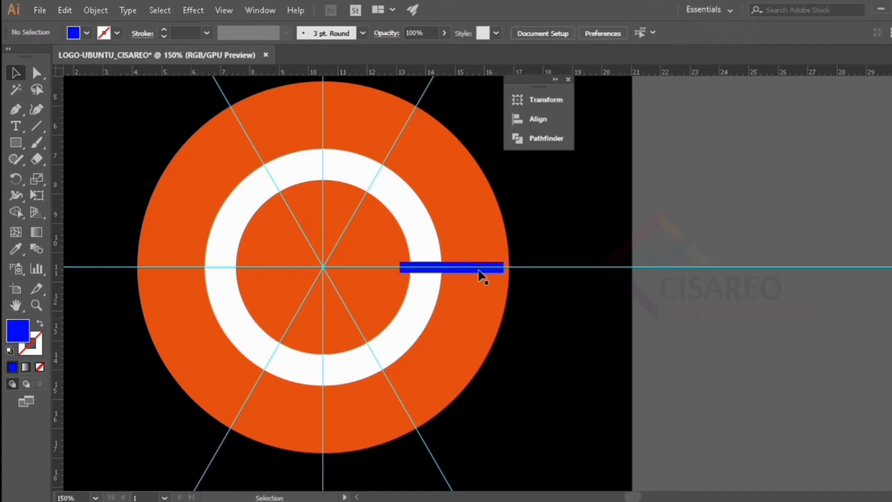
- Duplicate the blue rectangle to the upper left of the white ring and rotate the copy by 120°
click(478, 272)
drag(478, 271, 277, 194)
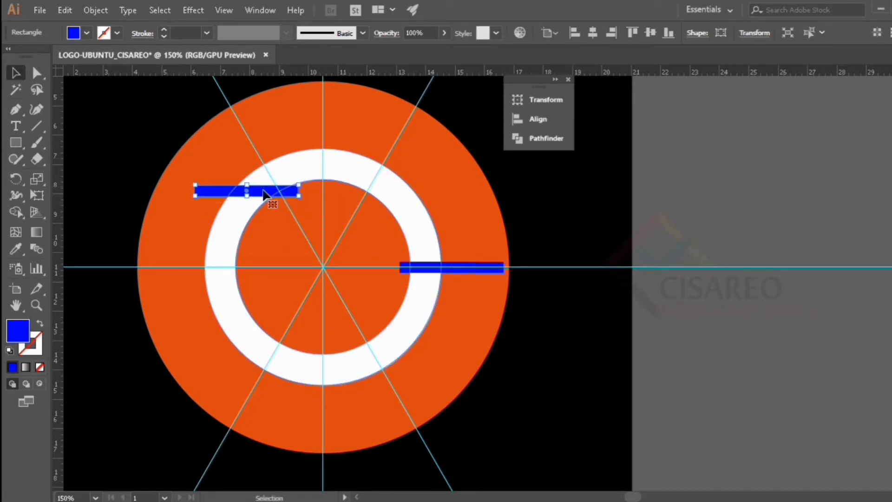
key(ctrl+alt)
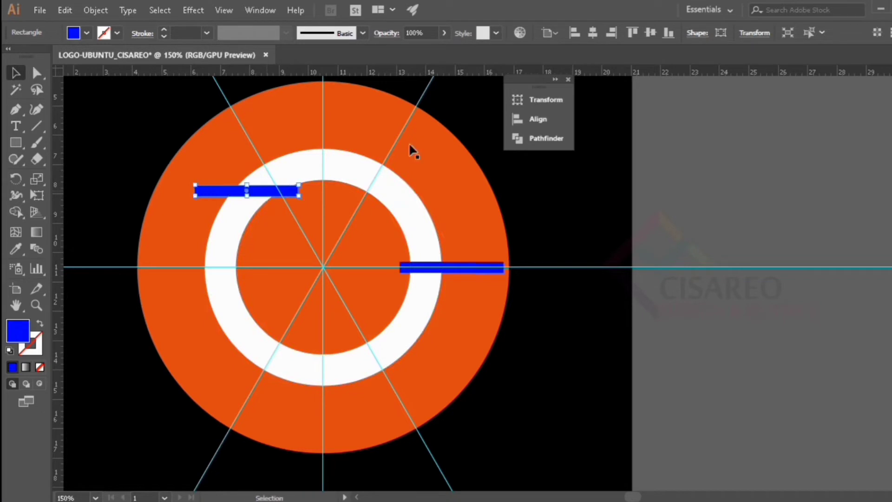
click(747, 37)
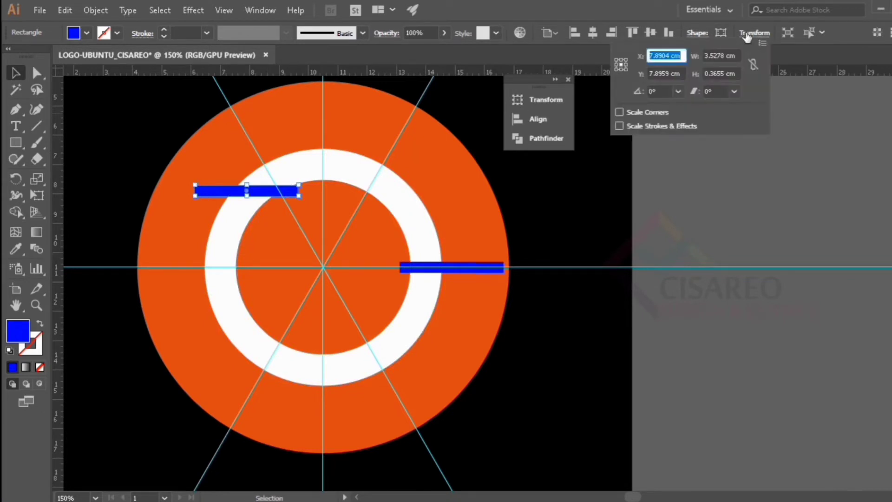
click(671, 91)
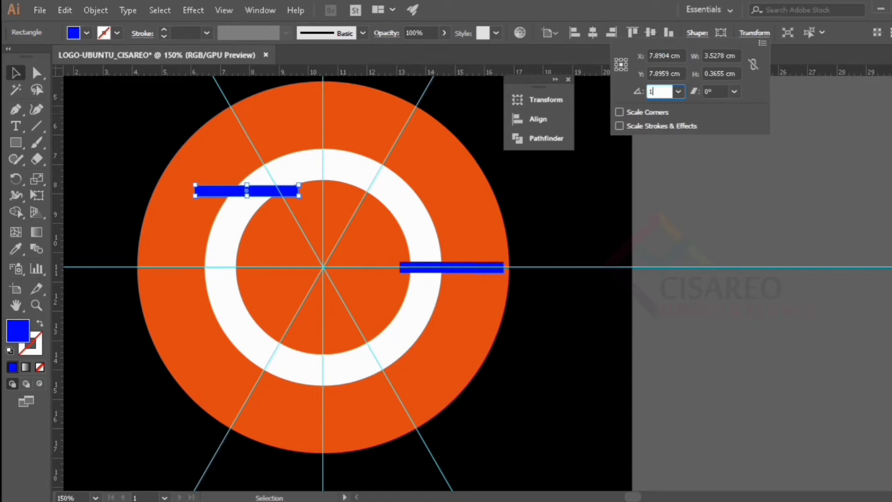
key(Return)
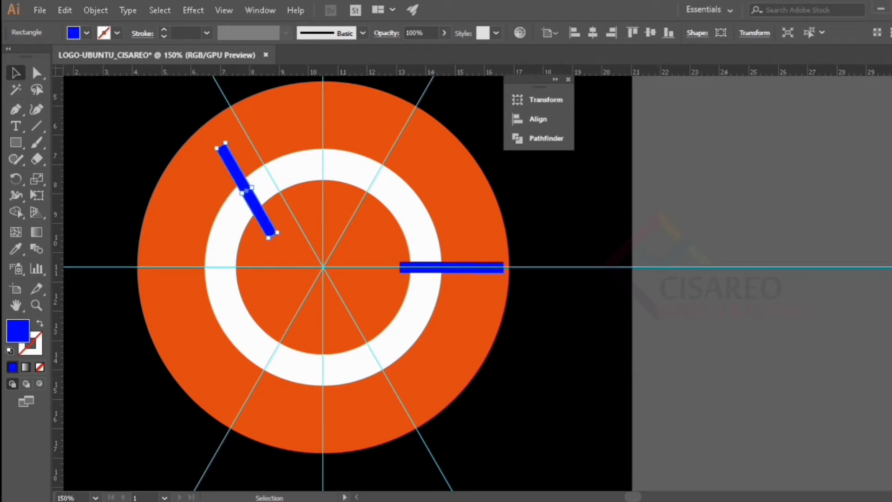
- Place the rotated rectangle on the upper-left guide and duplicate it to the ring's lower left with a rotation of -120°
drag(238, 171, 245, 355)
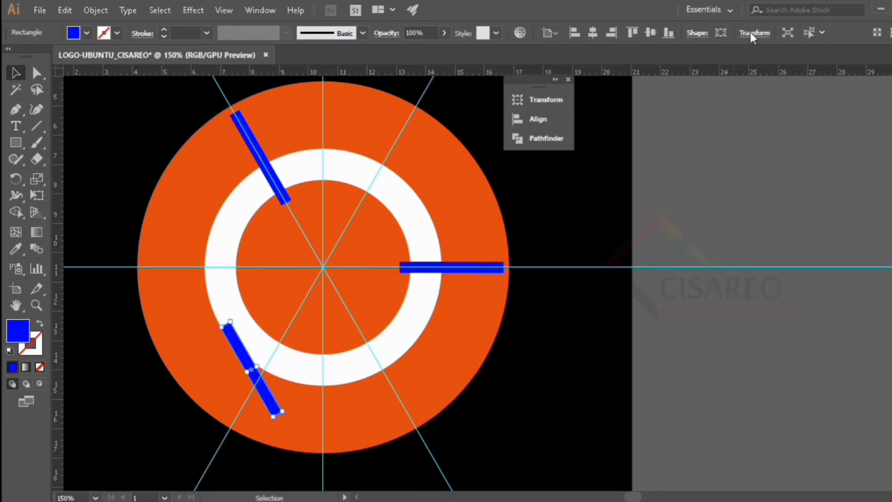
click(752, 32)
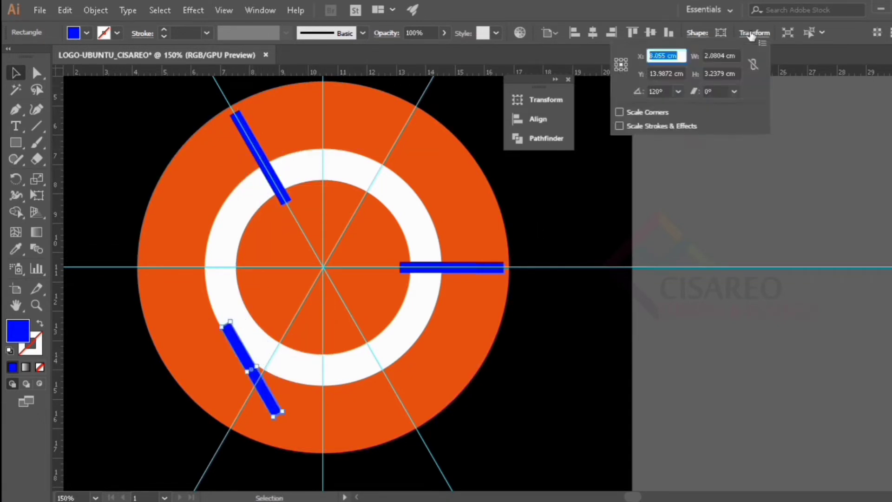
click(657, 91)
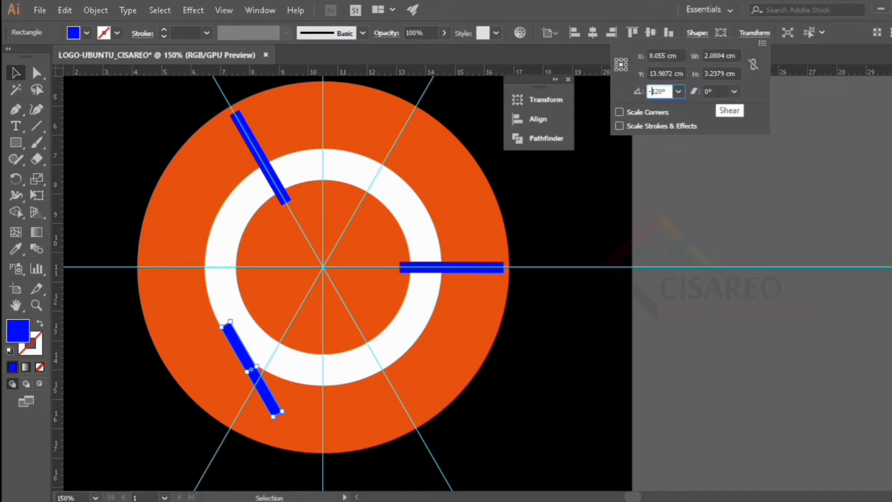
key(Return)
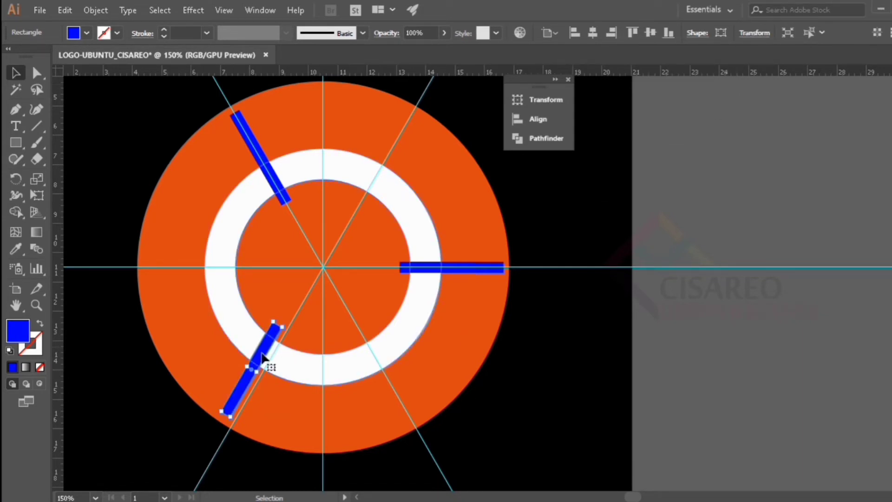
- Align the lower-left blue rectangle with its slanted guide so it crosses the ring, and deselect it
drag(260, 361, 261, 380)
scroll(248, 397, up, 2)
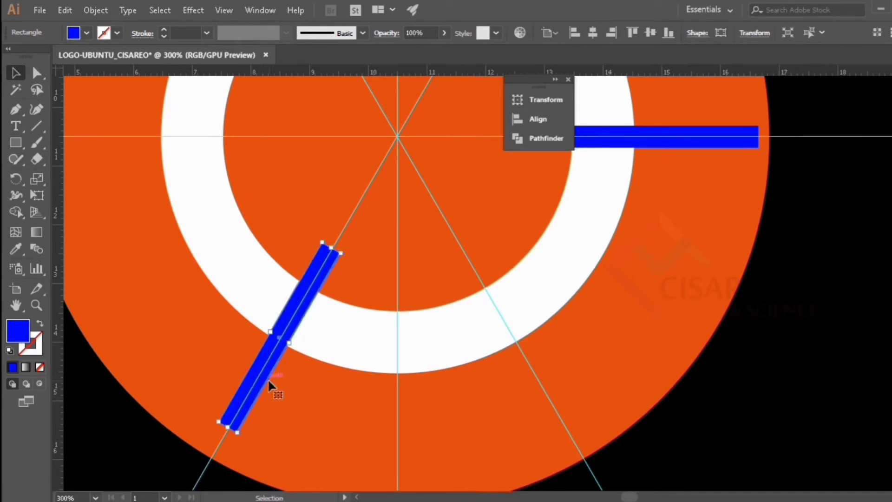
key(Right)
scroll(291, 345, down, 4)
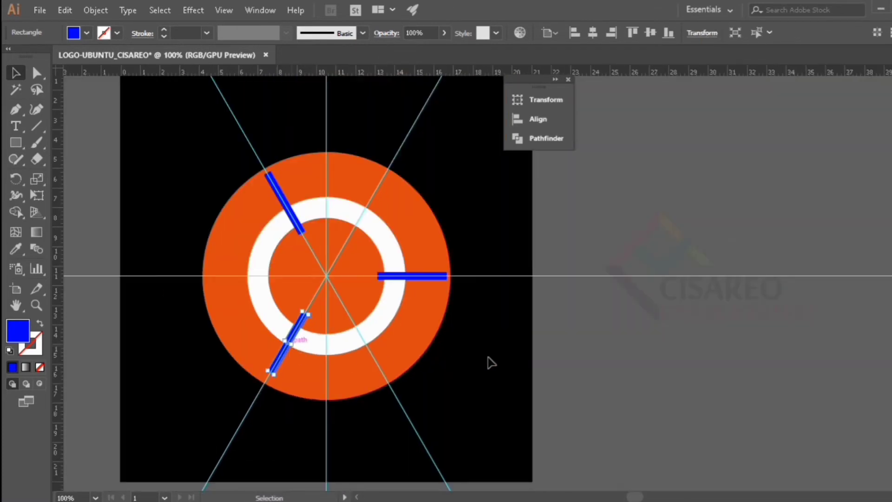
click(490, 358)
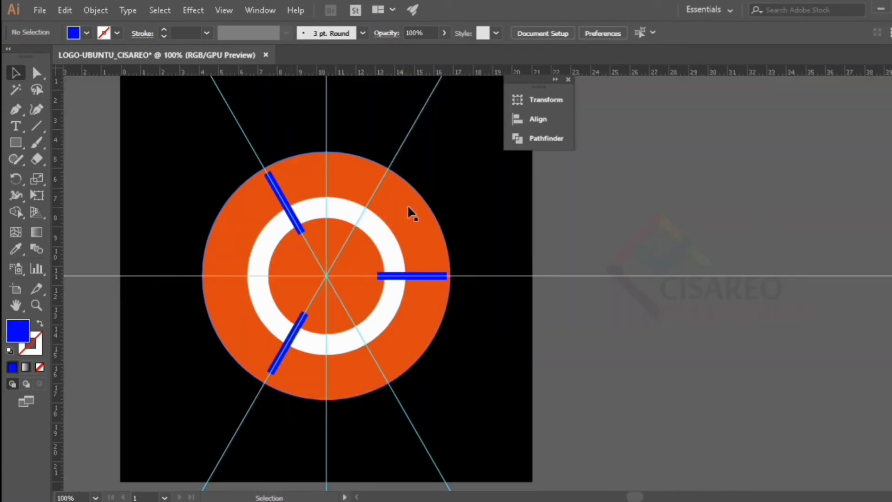
- Divide the white ring with the three blue rectangles using Pathfinder
click(375, 230)
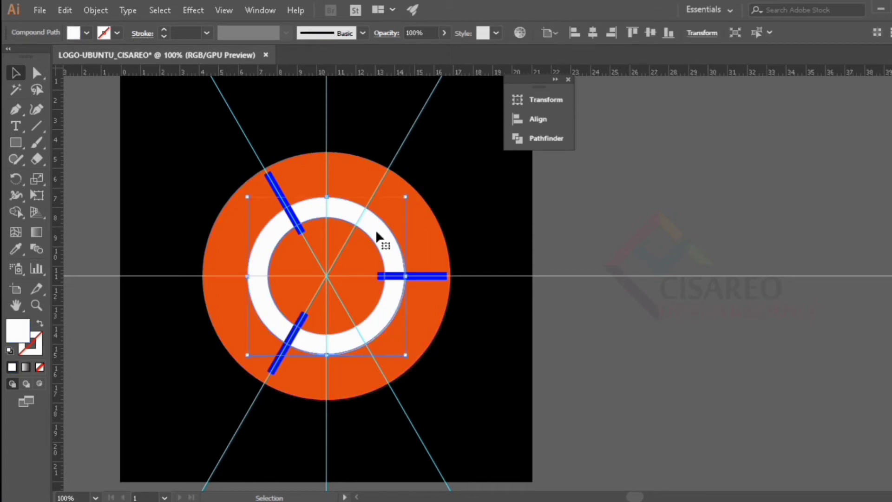
shift+click(437, 278)
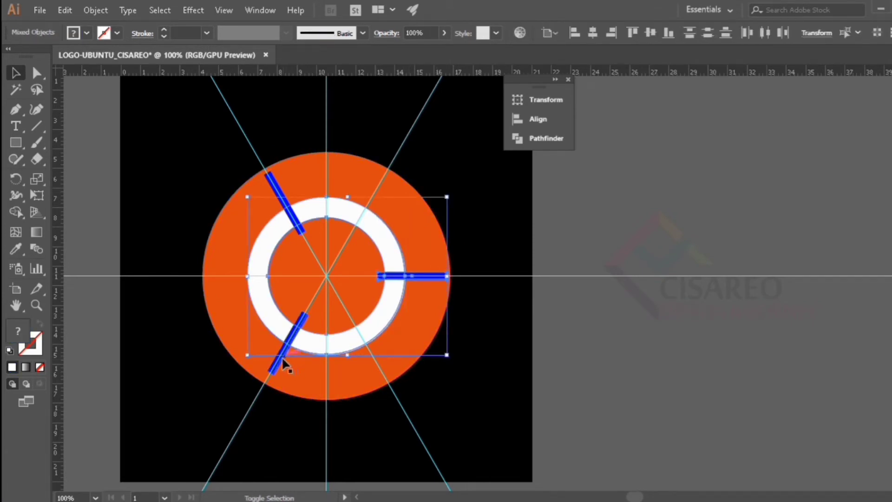
shift+click(282, 364)
shift+click(279, 187)
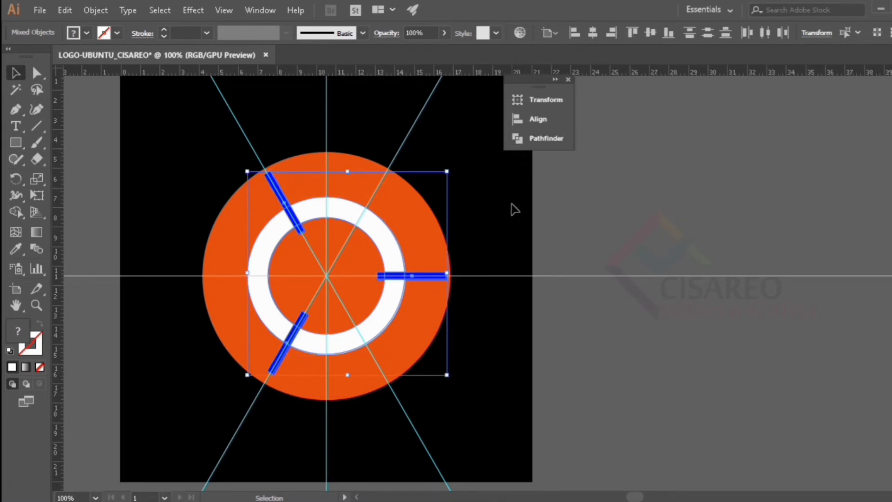
click(539, 139)
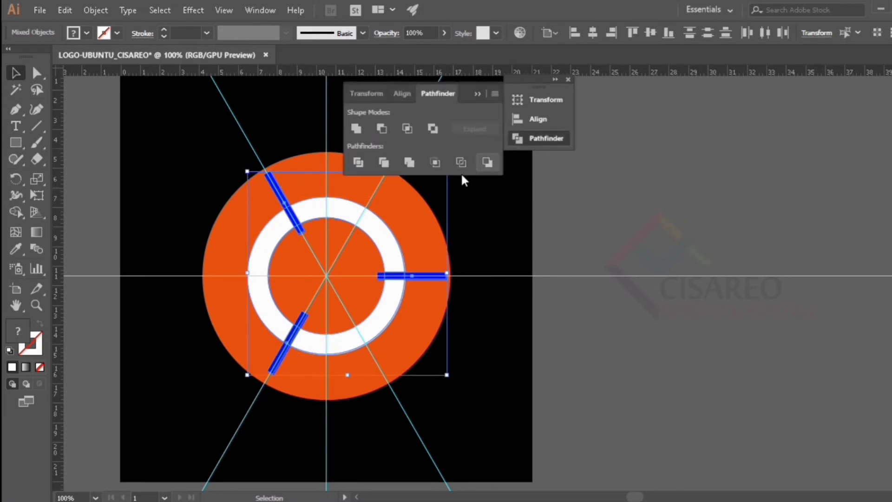
click(357, 163)
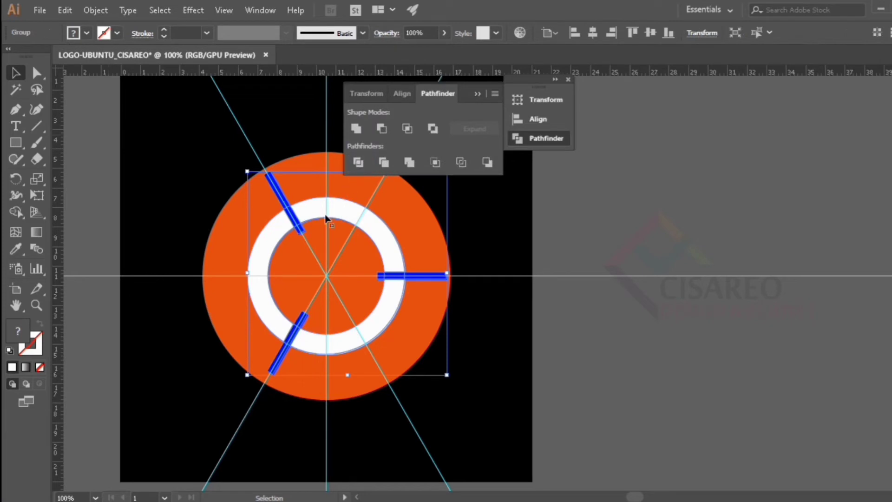
- Ungroup the divided pieces and delete all the blue ones to cut three gaps in the ring
key(shift+ctrl+g)
click(15, 89)
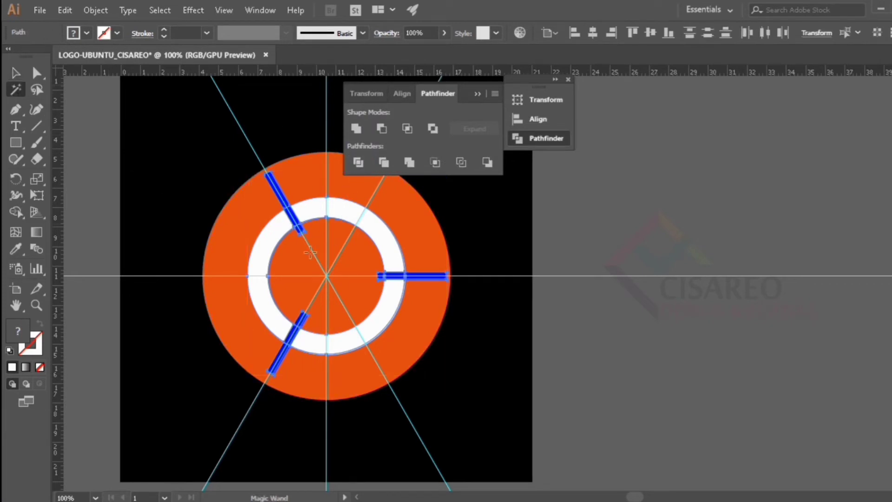
click(284, 358)
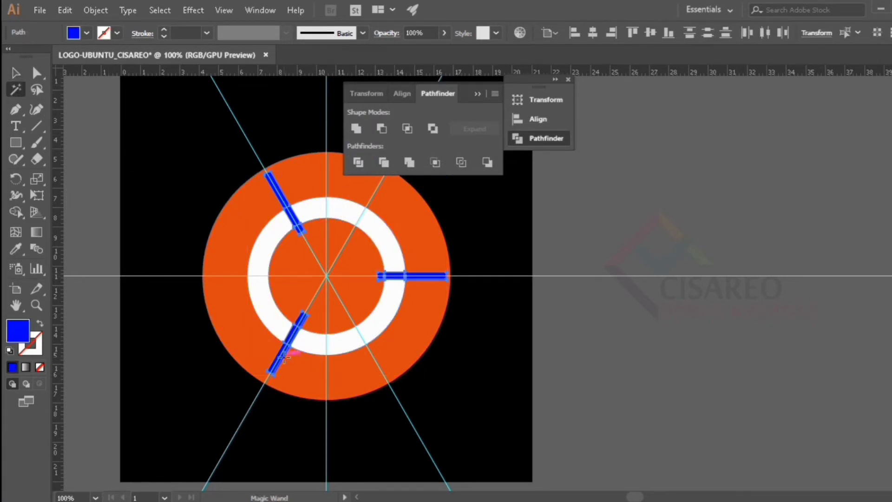
key(Delete)
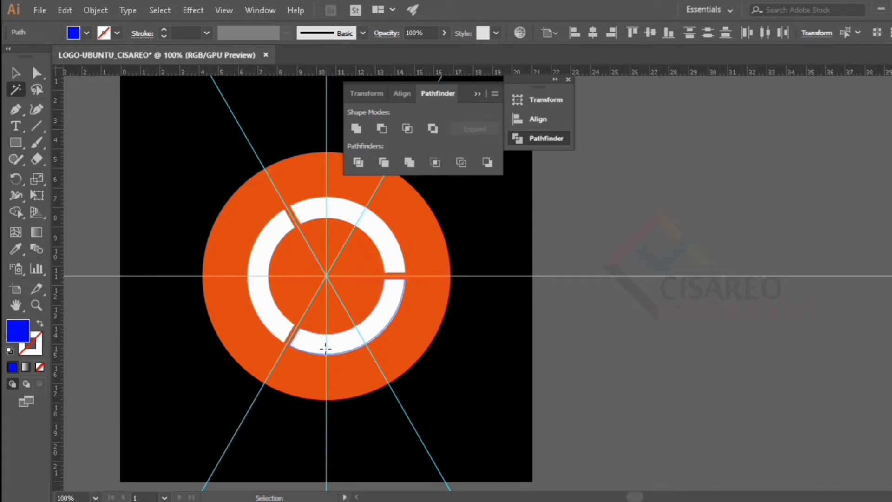
key(v)
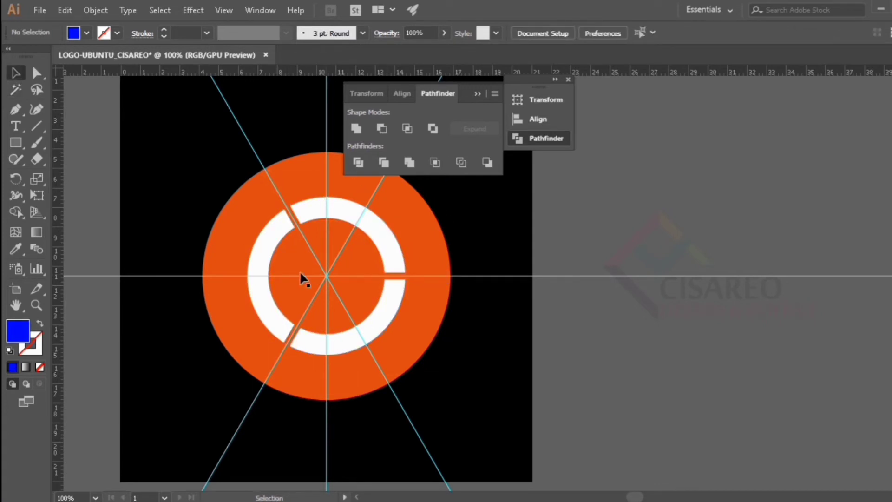
- Lock the orange background circle
click(284, 253)
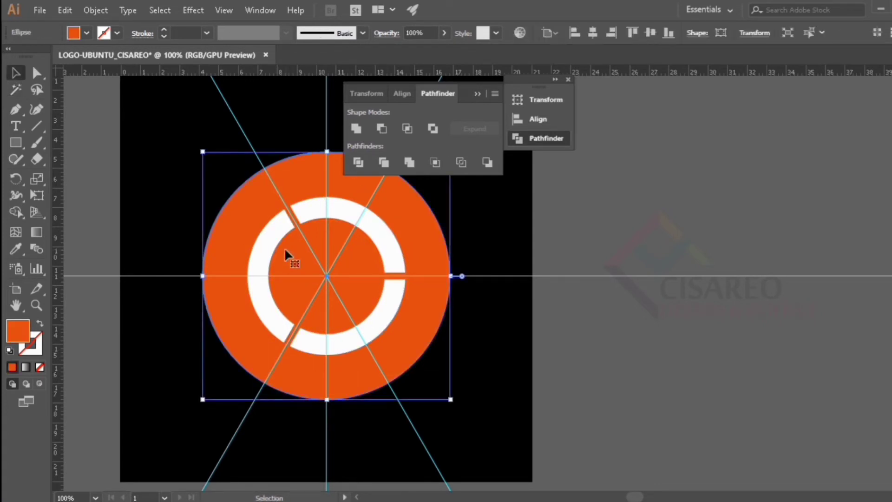
click(96, 9)
mouse_move(282, 76)
click(343, 75)
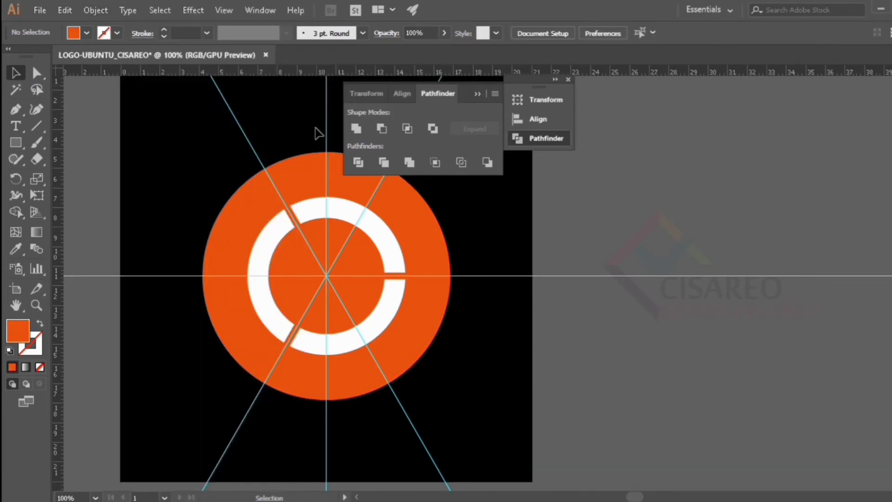
click(300, 232)
click(287, 257)
click(304, 226)
key(ctrl+2)
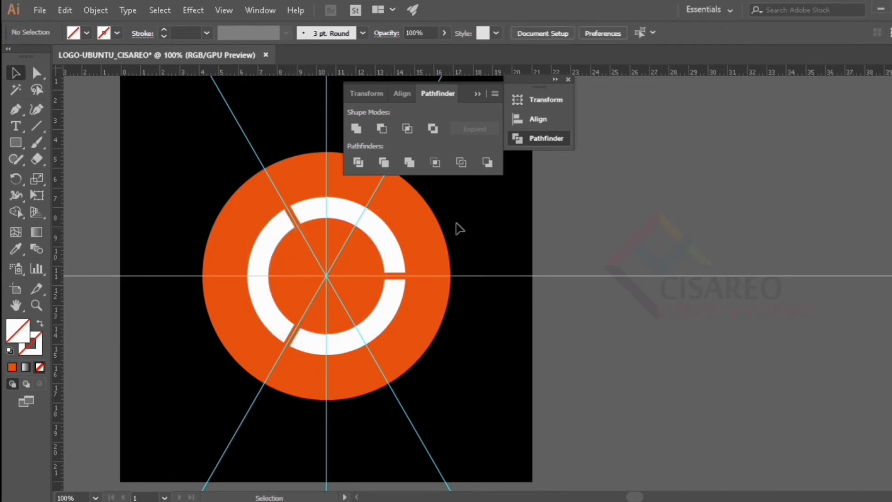
- Collapse the Pathfinder options and draw a small circle over the left edge of the white ring with the Ellipse tool
scroll(413, 307, up, 2)
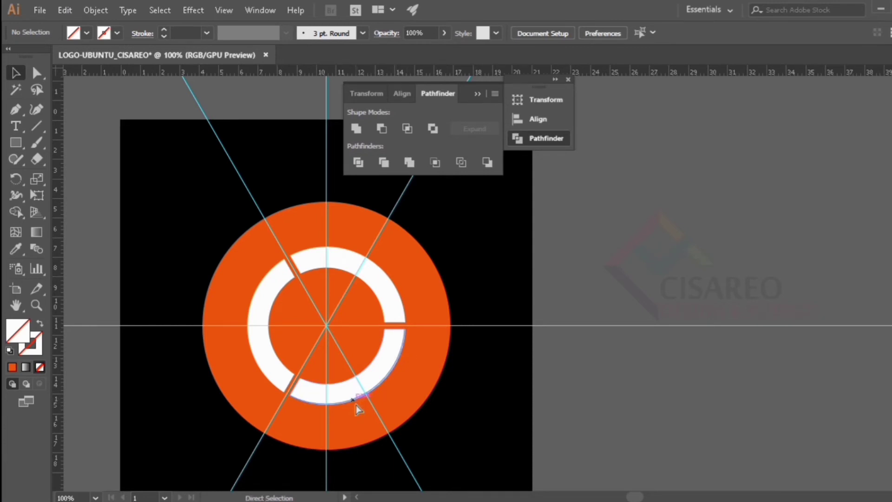
scroll(357, 380, up, 2)
scroll(357, 380, down, 2)
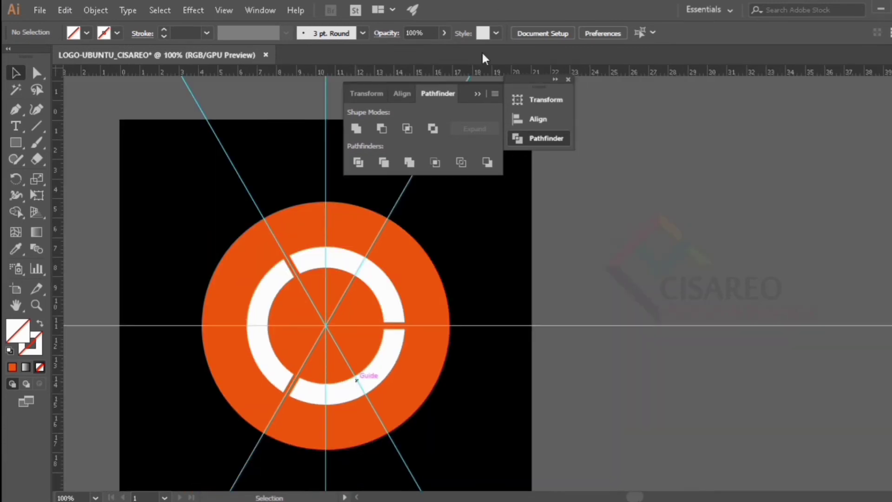
click(478, 94)
drag(14, 146, 86, 176)
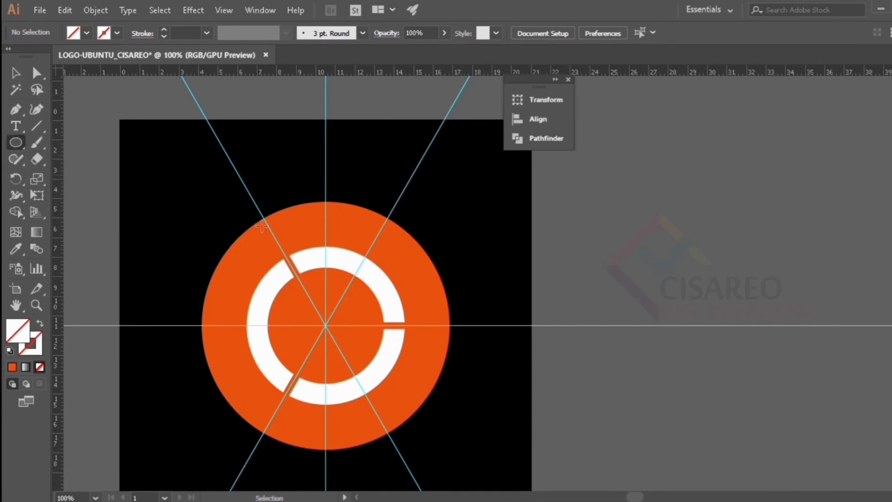
scroll(256, 256, down, 2)
drag(237, 272, 258, 251)
- Fill the small circle with white and center it vertically on the artboard
click(86, 33)
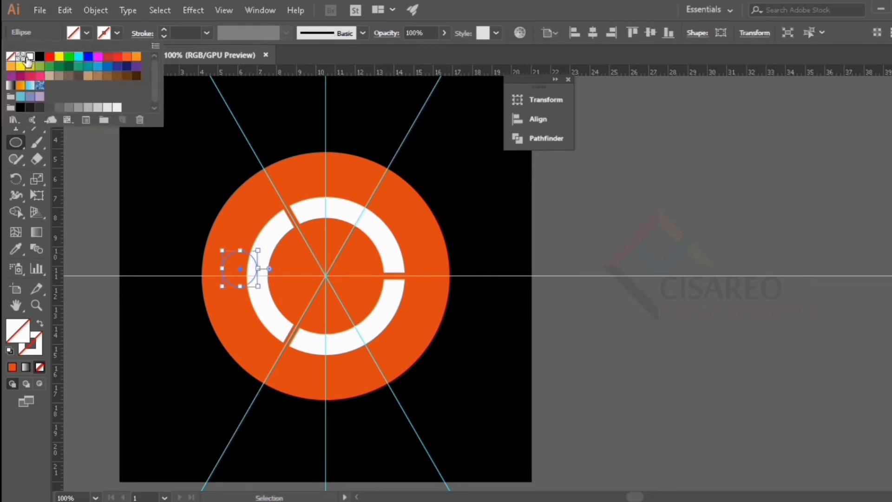
click(10, 57)
click(649, 32)
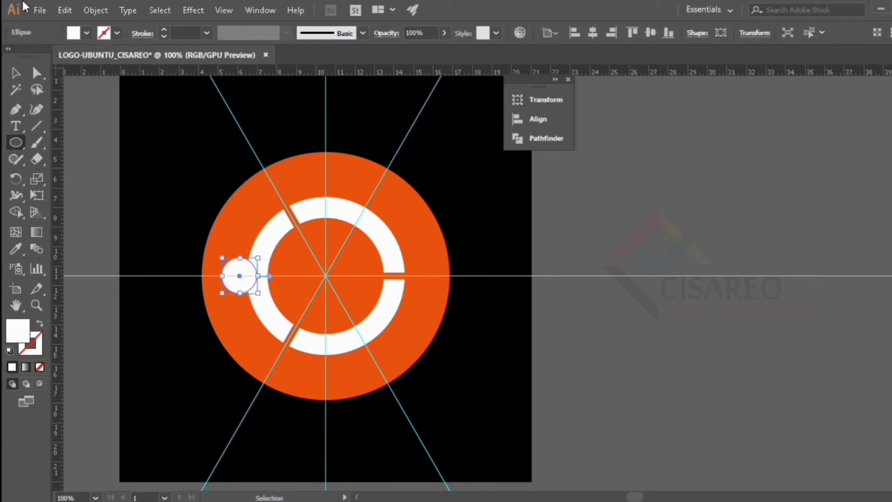
- Fill the small circle over the white ring's edge with yellow and deselect it
click(86, 33)
click(58, 57)
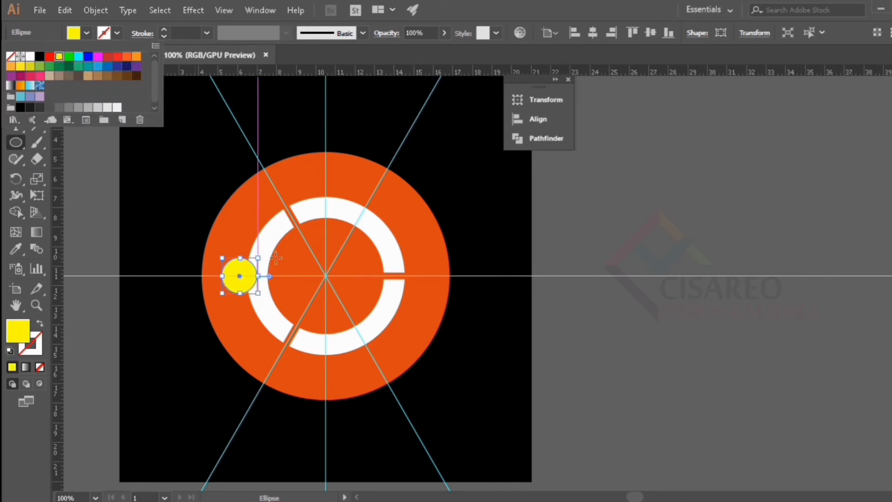
click(24, 141)
click(17, 73)
click(95, 234)
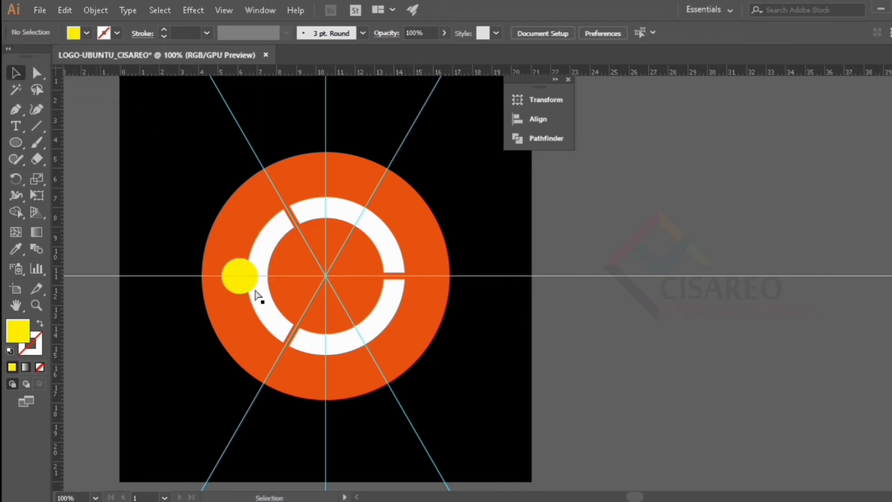
- Make a concentric copy of the yellow circle scaled down to about 1.37 cm in diameter
scroll(254, 287, up, 1)
scroll(254, 287, up, 2)
click(227, 274)
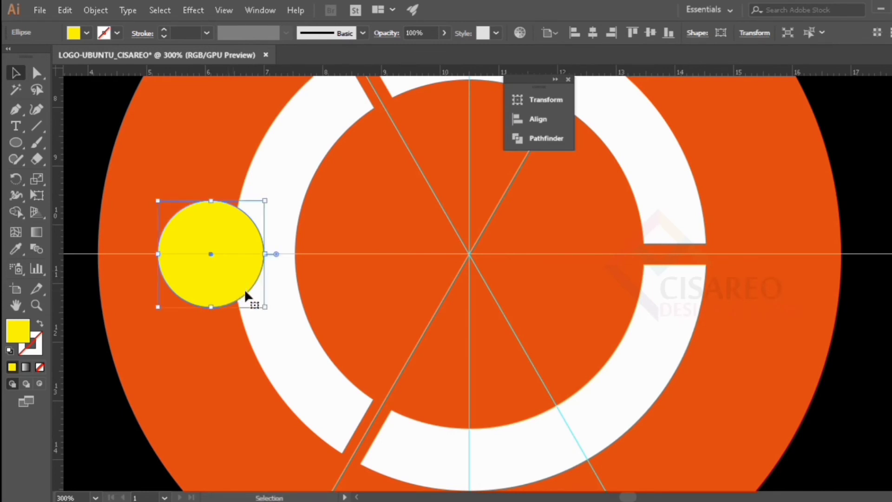
drag(263, 307, 256, 297)
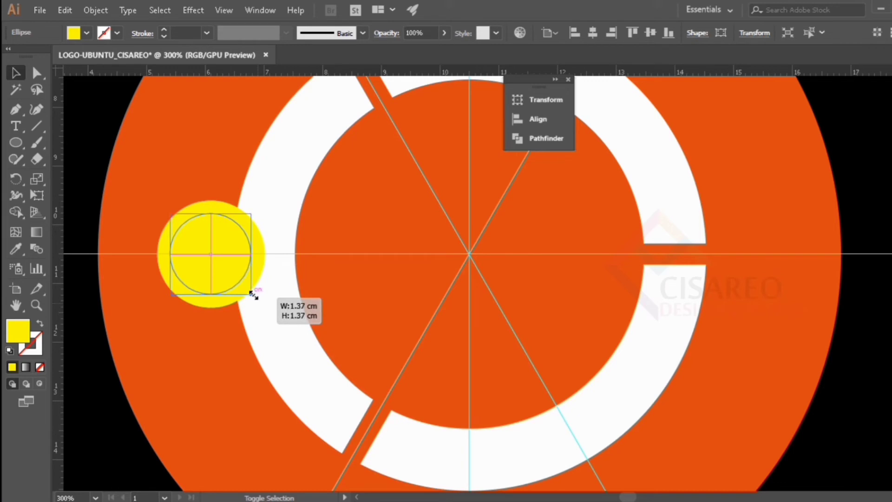
drag(253, 295, 251, 295)
scroll(138, 236, down, 2)
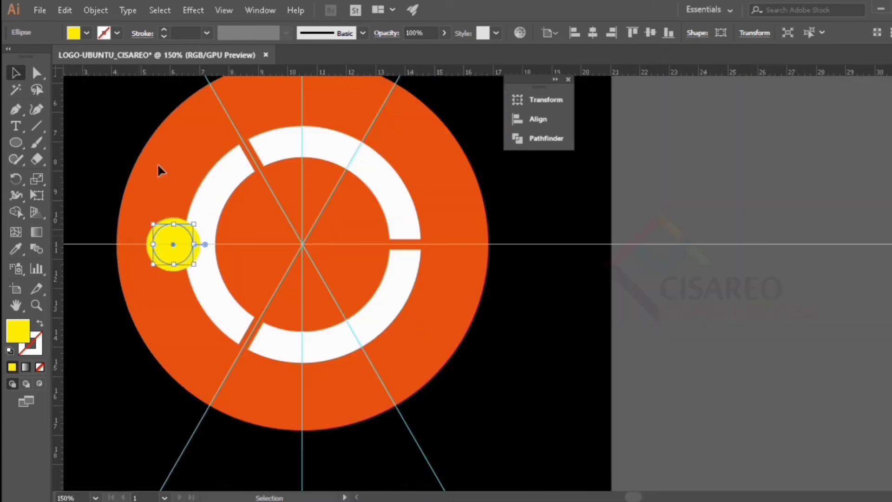
- Fill the smaller inner circle with white and deselect it
click(86, 33)
click(21, 58)
click(570, 340)
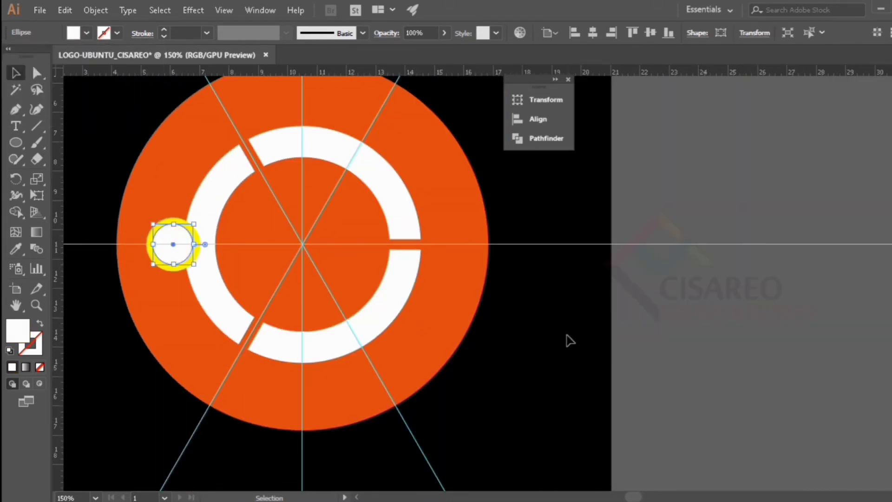
click(567, 335)
- Group the yellow and white circles and place copies over the ring on the other two spokes, 120° apart
click(185, 220)
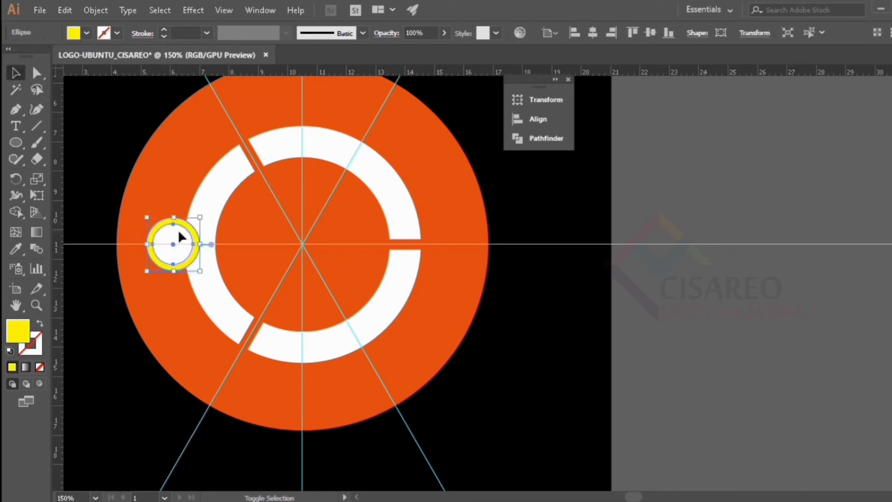
shift+click(179, 236)
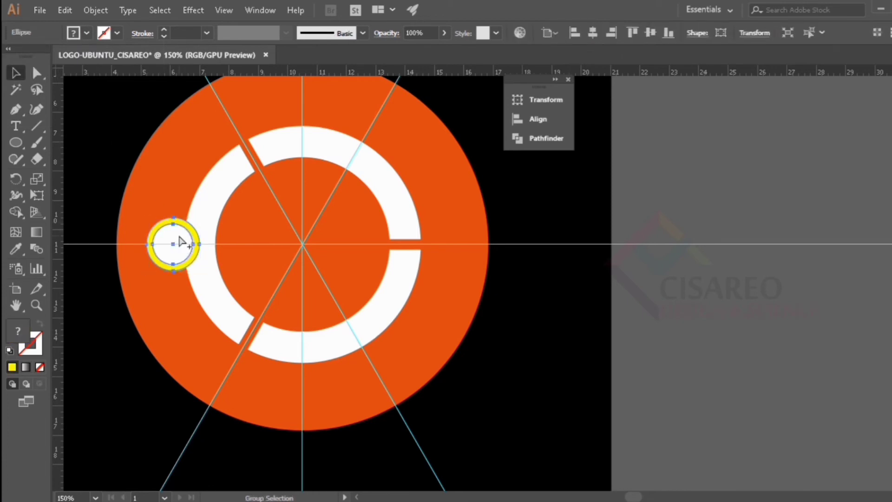
drag(173, 244, 382, 362)
click(574, 221)
click(379, 133)
shift+click(391, 133)
click(502, 356)
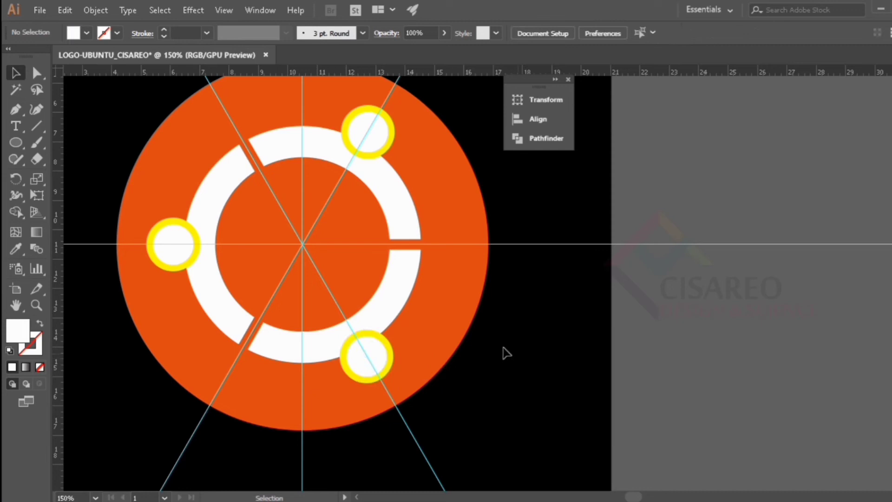
- Ungroup each of the three yellow-and-white circle pairs
click(377, 367)
right_click(375, 366)
click(424, 259)
right_click(390, 130)
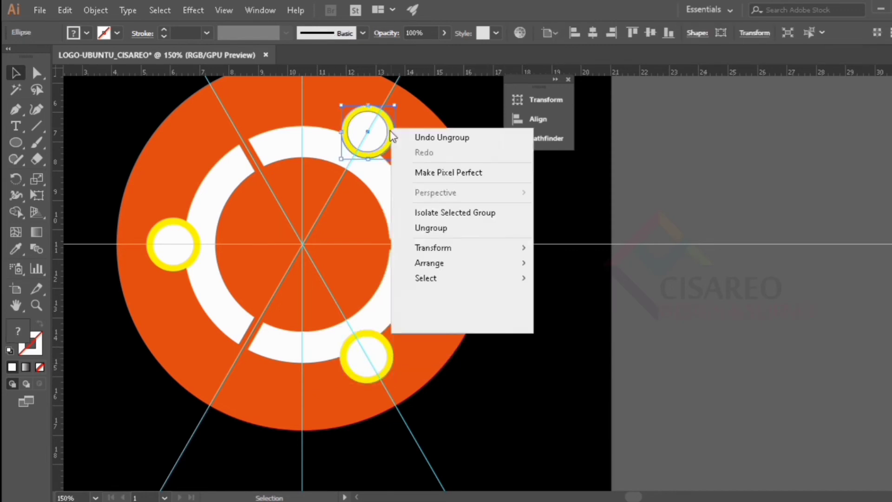
click(446, 232)
click(169, 235)
right_click(167, 233)
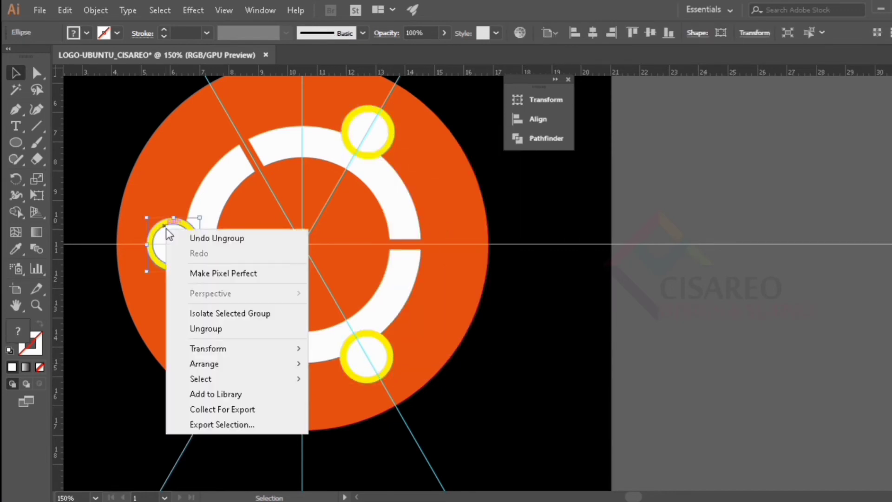
click(203, 330)
click(556, 299)
- Select the three ring segments together with the three yellow circles and split them with Pathfinder Divide
click(226, 169)
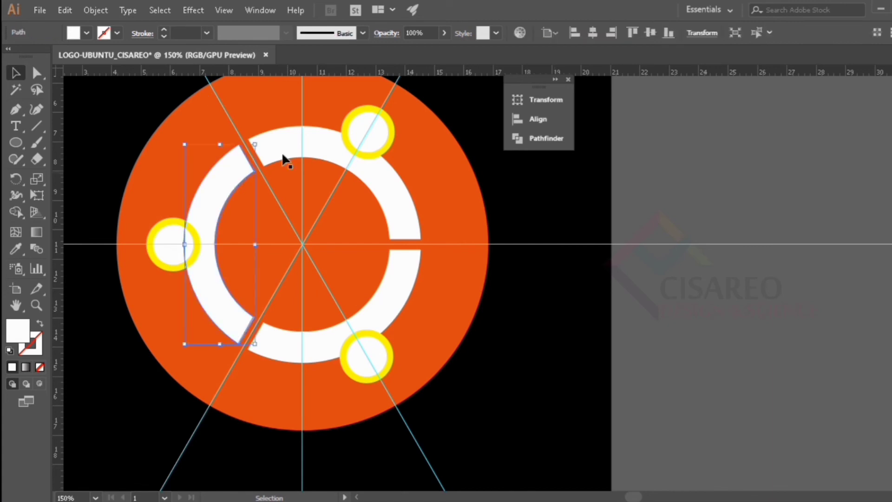
shift+click(392, 288)
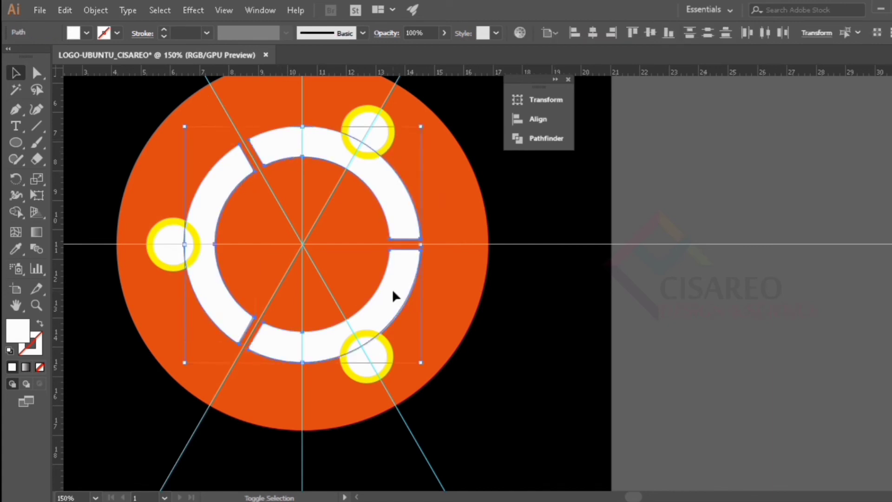
shift+click(162, 225)
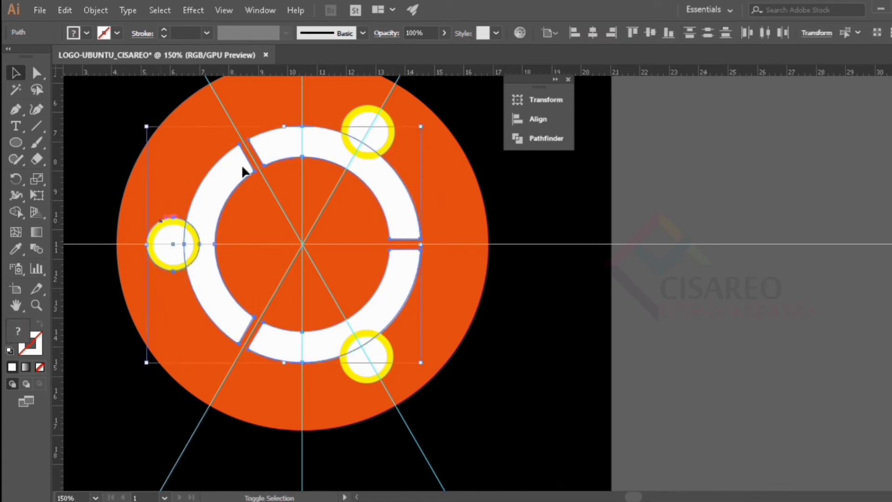
shift+click(360, 119)
shift+click(364, 384)
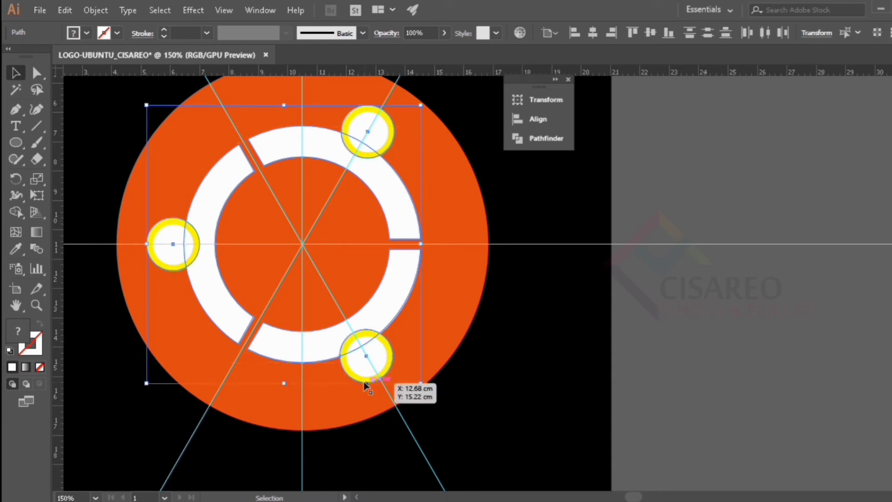
click(531, 140)
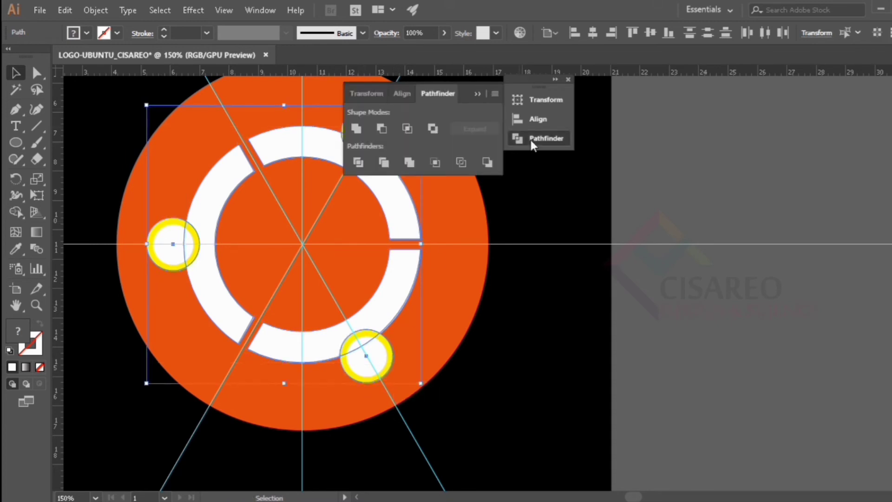
click(360, 161)
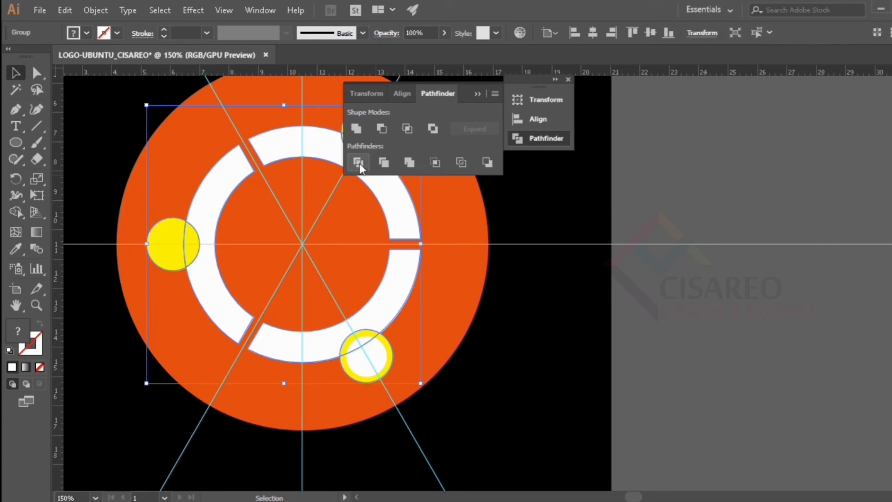
- Select all the yellow pieces with the Magic Wand and delete them, then collapse the Pathfinder options
click(17, 89)
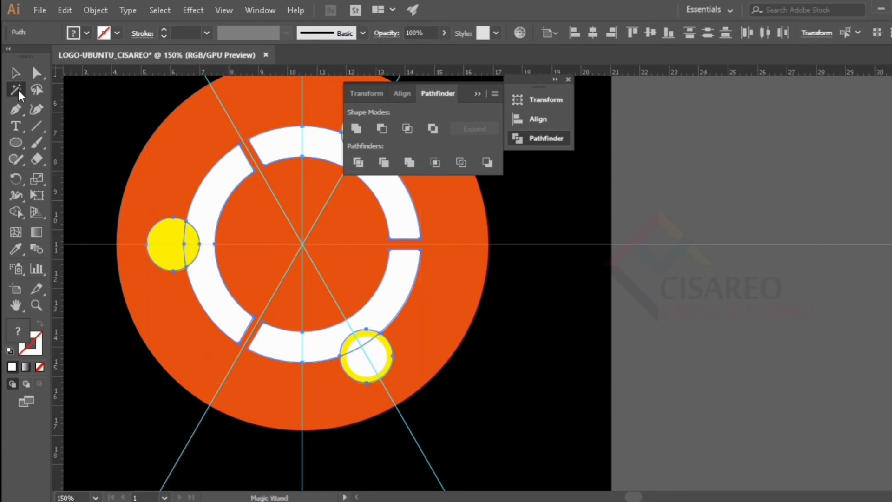
click(163, 263)
key(v)
key(Delete)
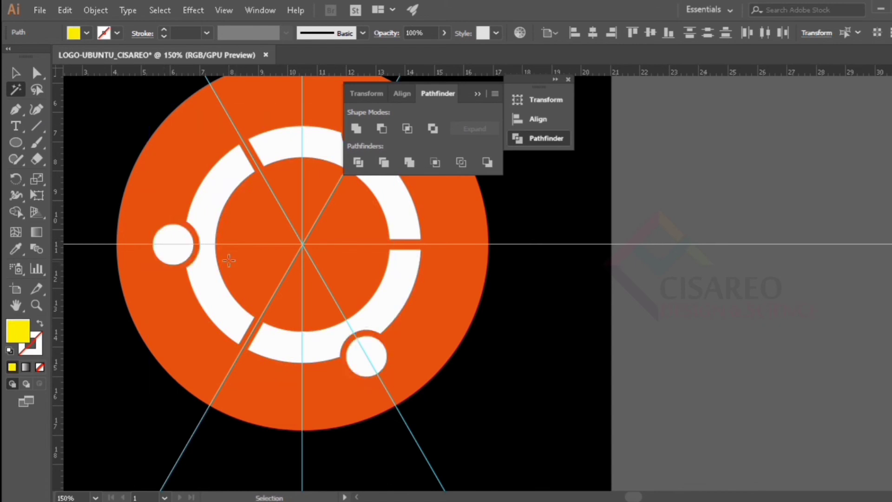
click(17, 71)
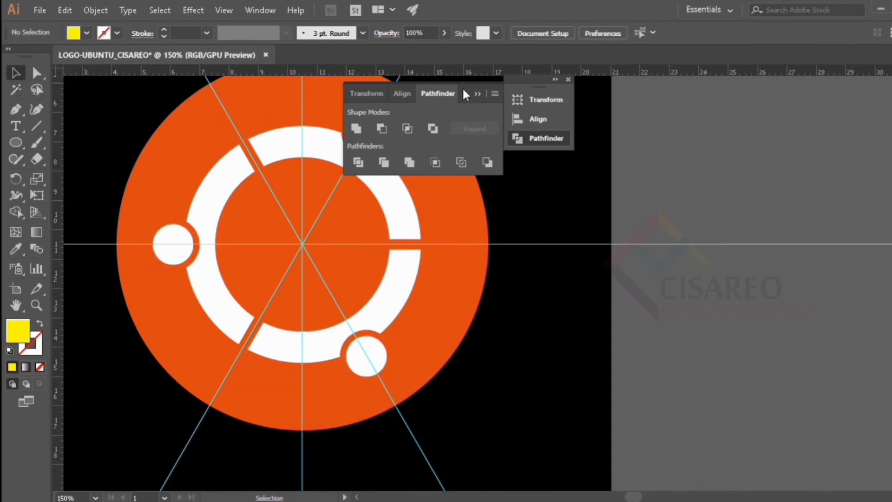
click(476, 93)
- Inspect the notches cut around the three white circles at different zoom levels
scroll(466, 166, up, 1)
scroll(411, 181, down, 1)
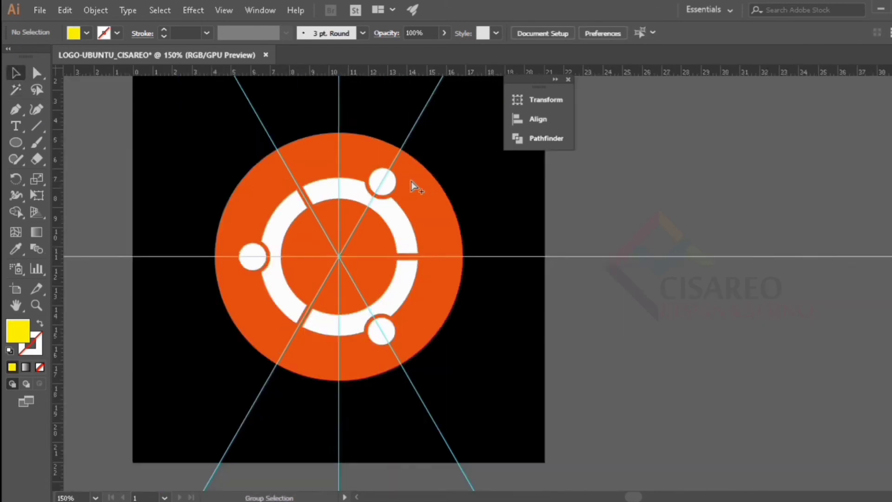
scroll(411, 181, down, 2)
scroll(411, 205, up, 2)
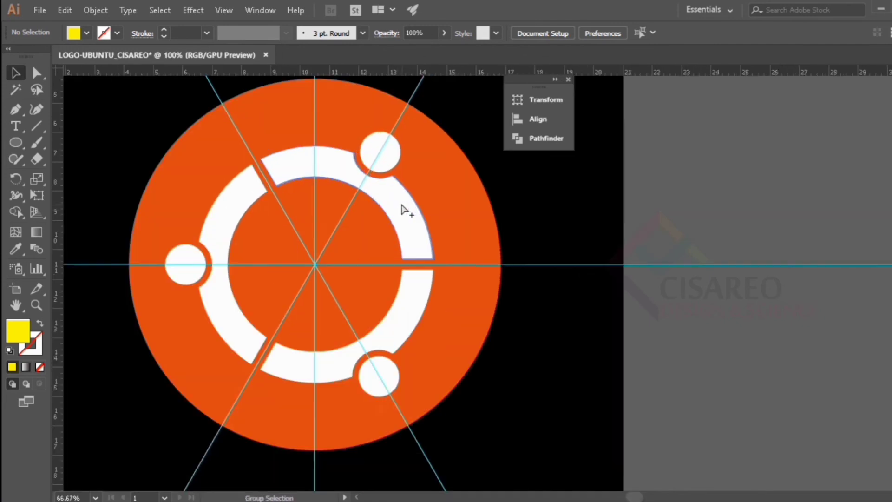
scroll(340, 216, down, 1)
scroll(339, 215, up, 2)
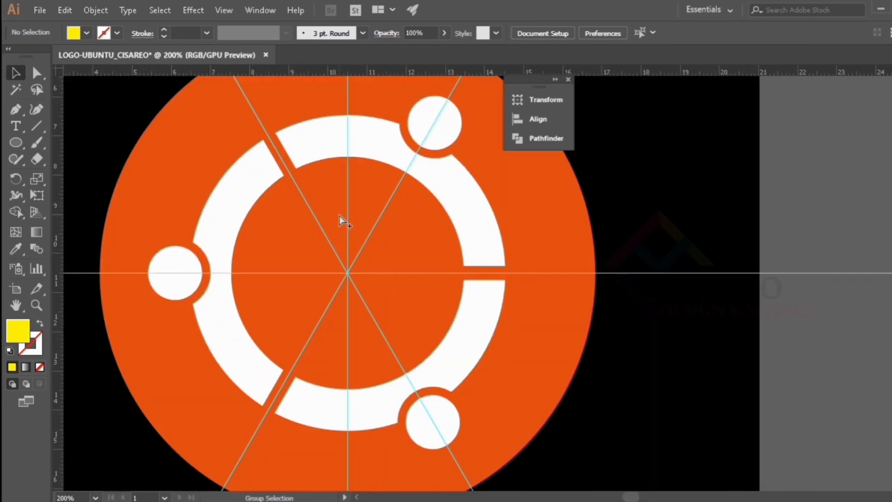
scroll(339, 215, down, 2)
- Unlock all objects and remove the black background square from the artboard
click(15, 72)
scroll(163, 154, up, 4)
click(94, 10)
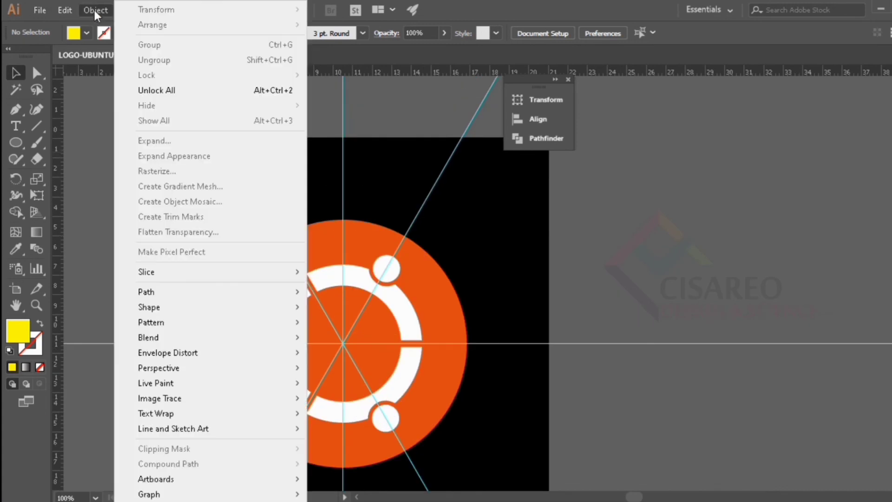
click(153, 92)
key(ctrl+shift+a)
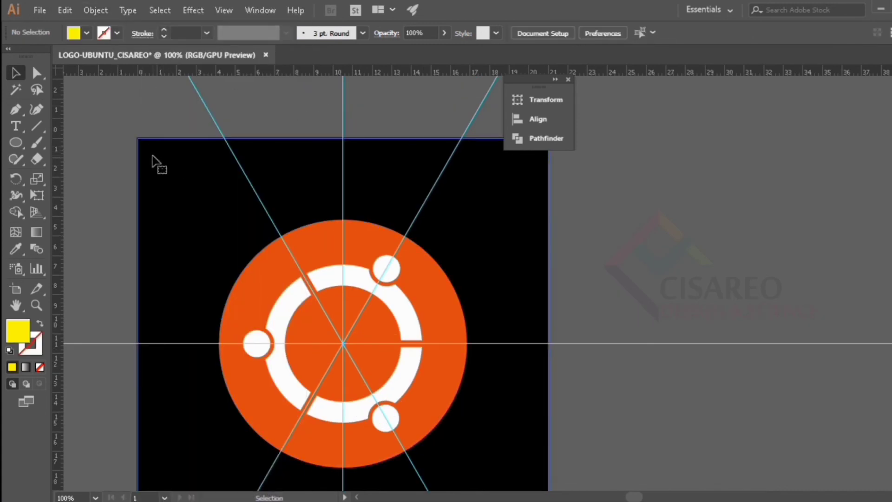
click(151, 153)
key(ctrl+x)
- Remove the diagonal, vertical and horizontal guide lines crossing the logo
scroll(186, 133, up, 2)
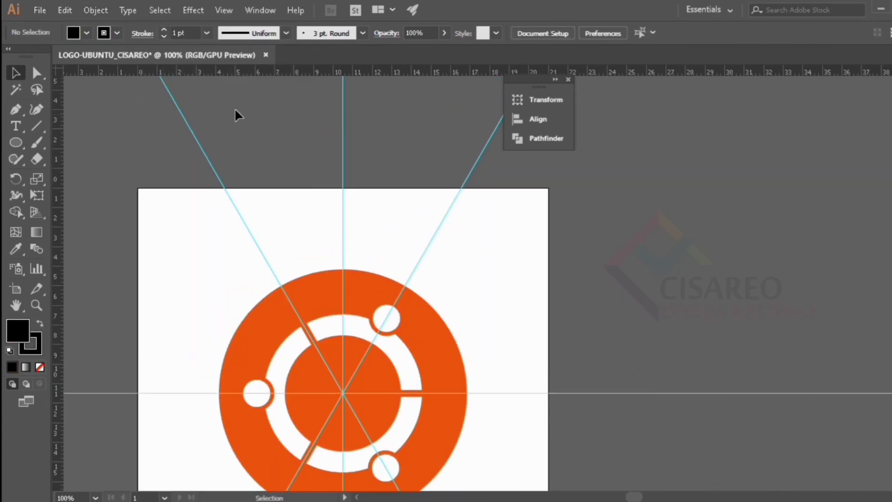
drag(235, 109, 235, 110)
key(ctrl+x)
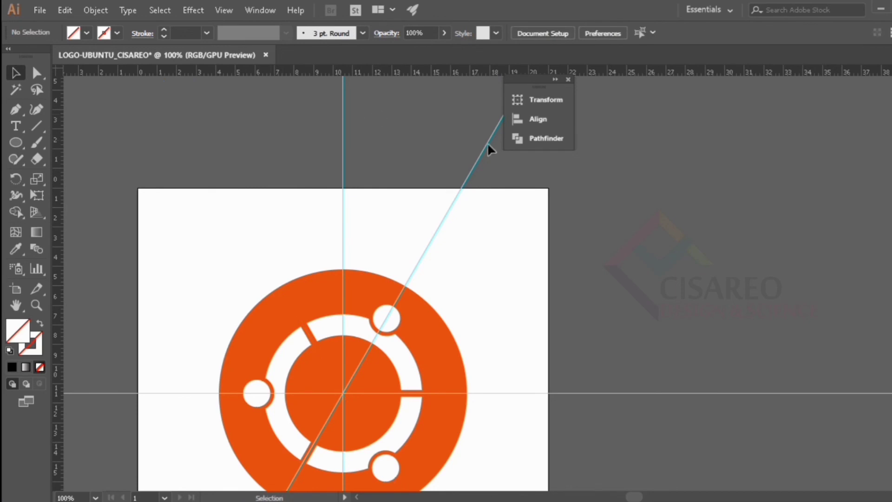
drag(489, 146, 537, 181)
key(Delete)
scroll(661, 210, down, 3)
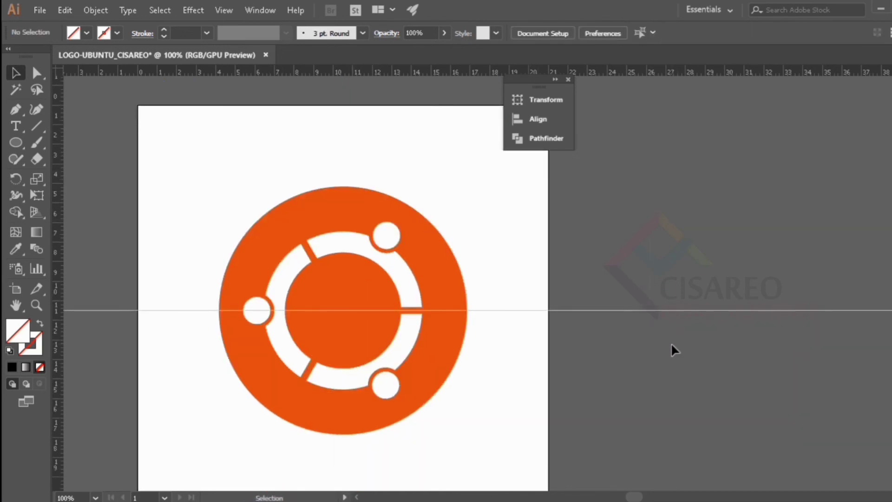
drag(671, 344, 672, 345)
key(ctrl+x)
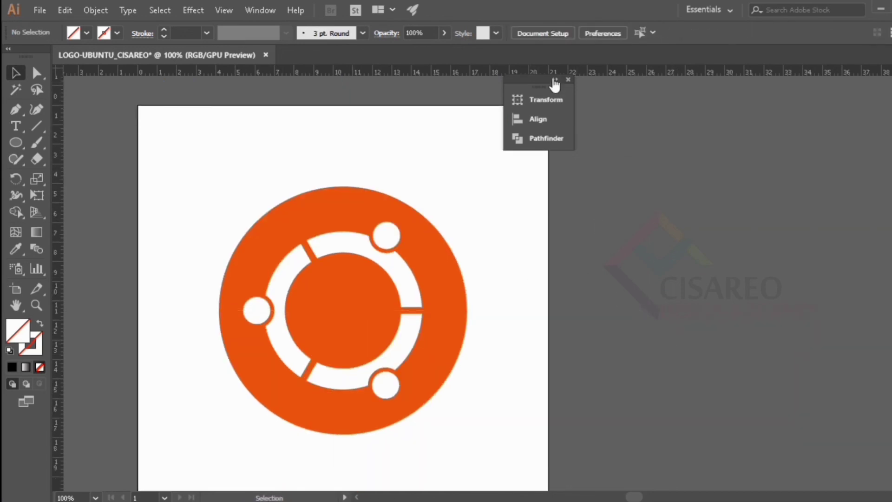
- Close the floating Transform, Align and Pathfinder group and look over the finished logo
click(555, 81)
click(665, 85)
scroll(376, 190, down, 2)
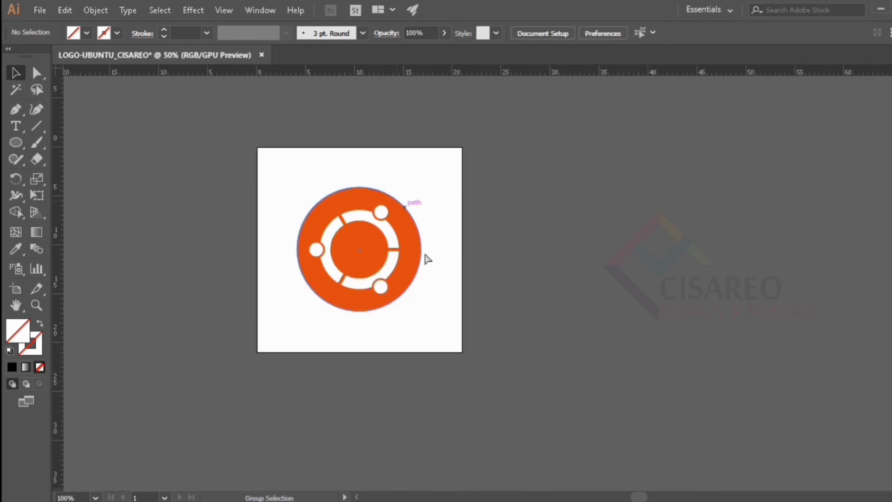
scroll(426, 258, up, 2)
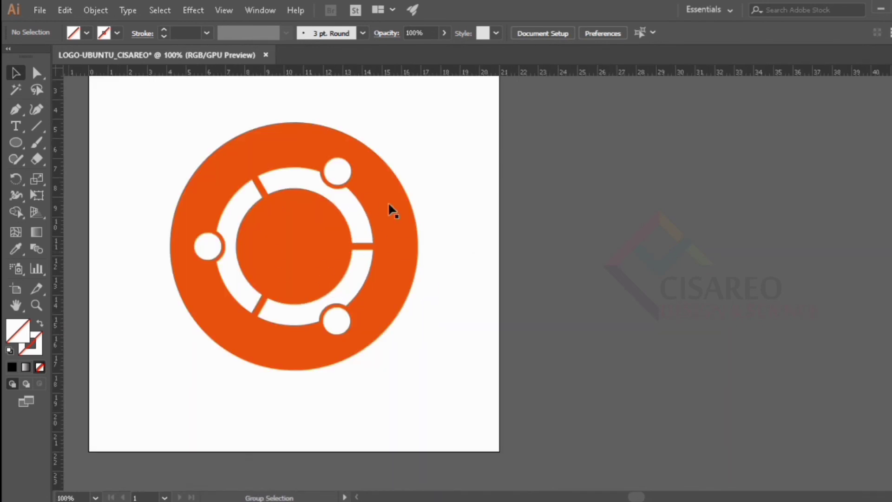
scroll(353, 205, up, 3)
scroll(366, 201, up, 1)
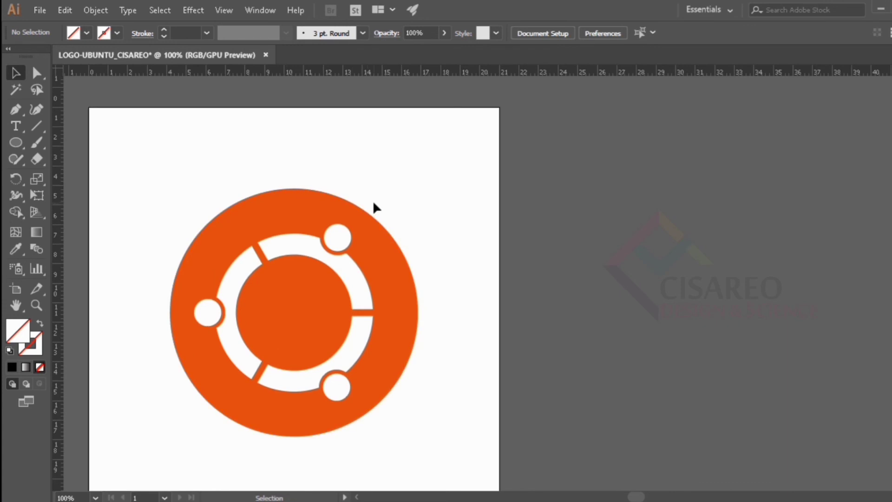
scroll(483, 205, down, 1)
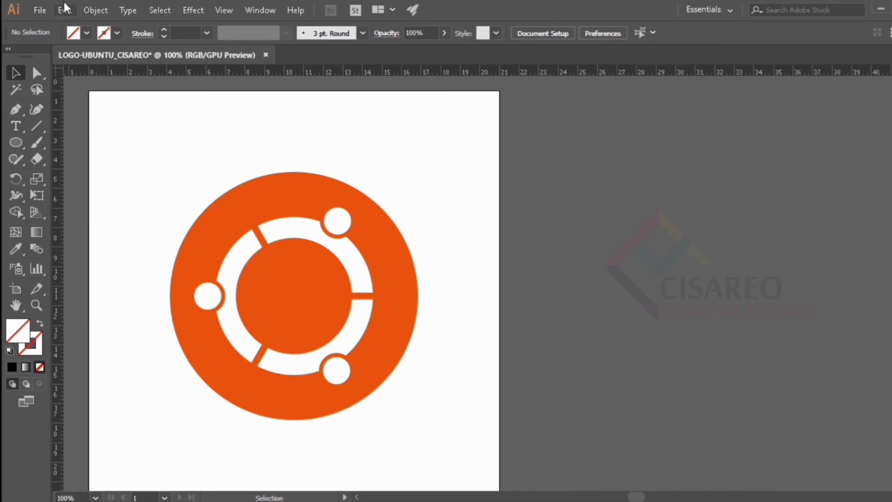
- Save the document as LOGO-UBUNTU_CISAREO.ai in Adobe Illustrator format in the YouTube folder inside CISAREO BLOG
click(38, 8)
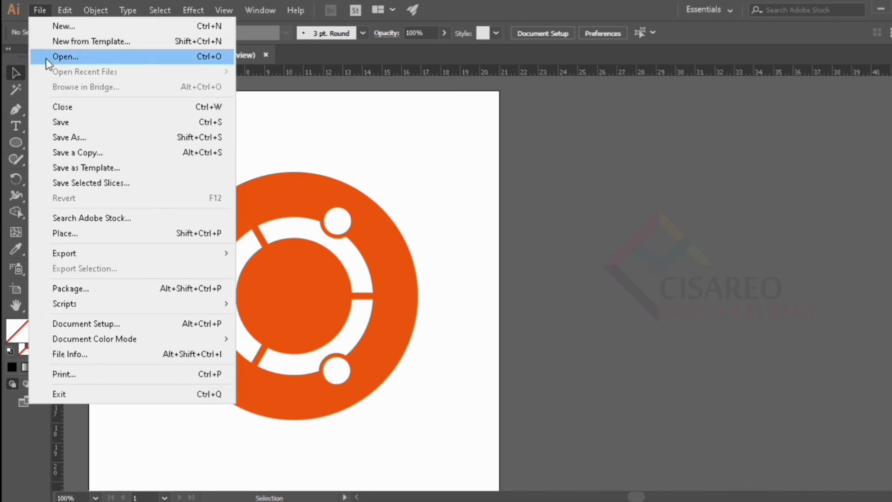
click(74, 122)
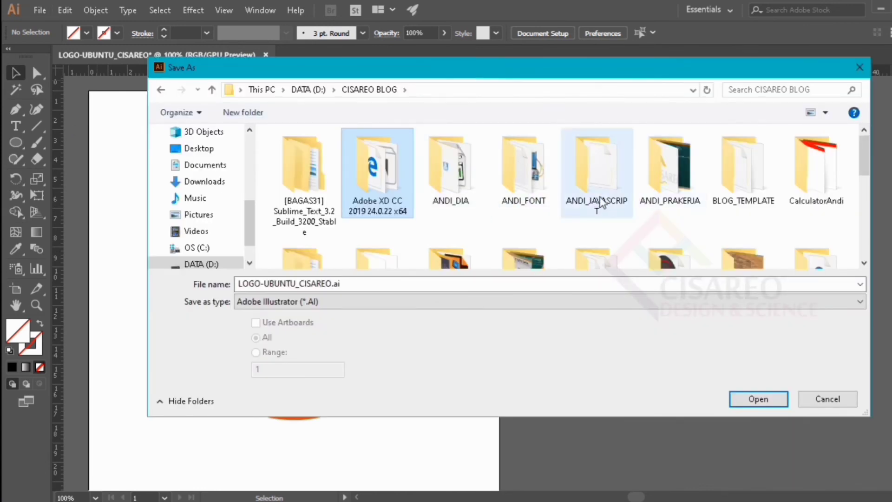
scroll(515, 195, down, 10)
scroll(515, 195, up, 1)
double_click(600, 188)
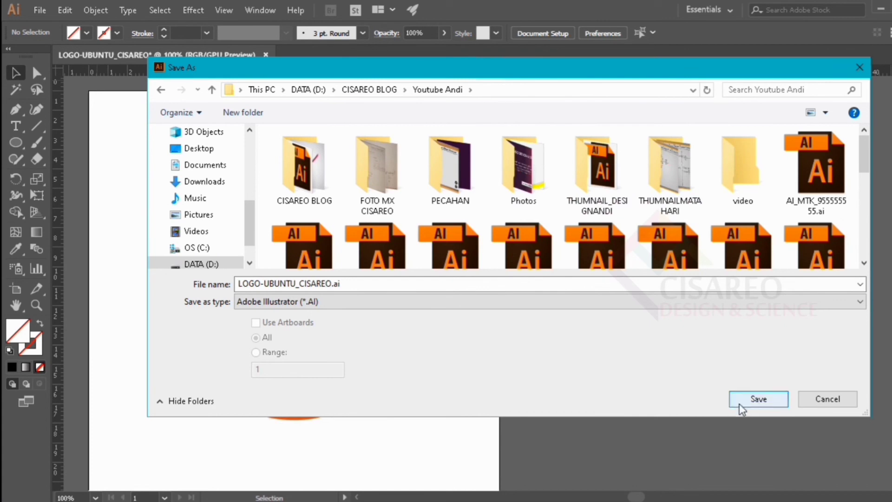
click(756, 400)
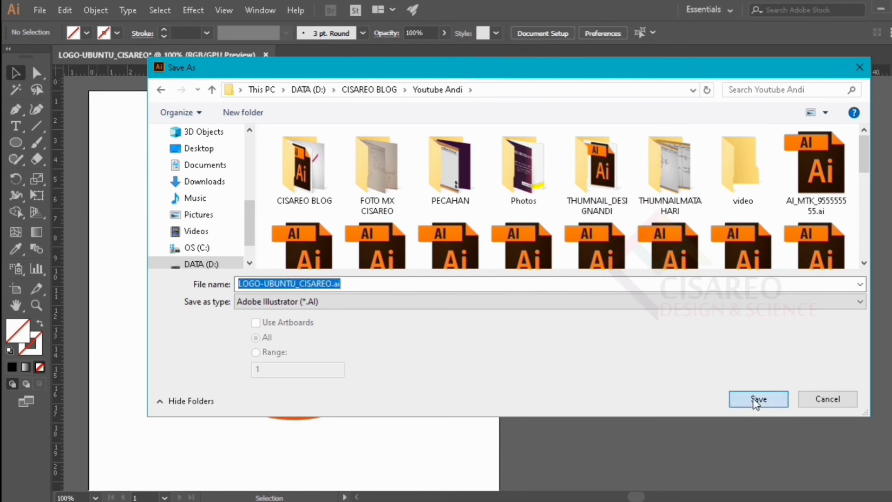
click(755, 401)
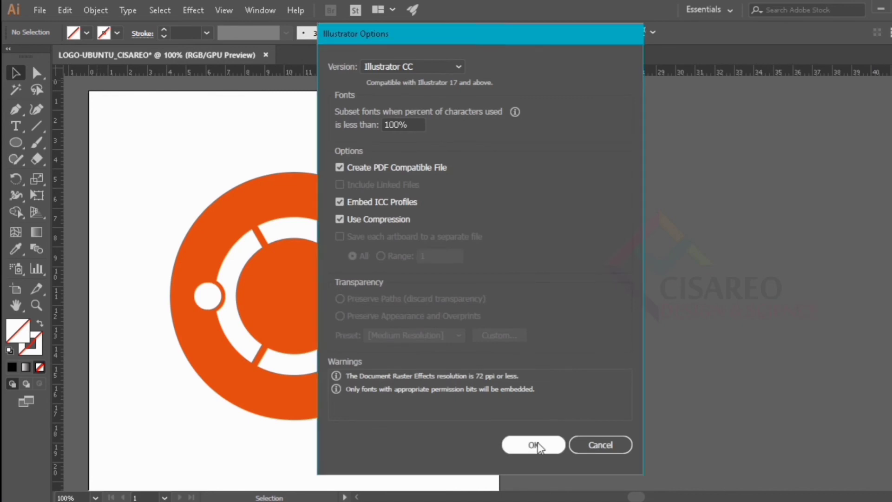
click(537, 445)
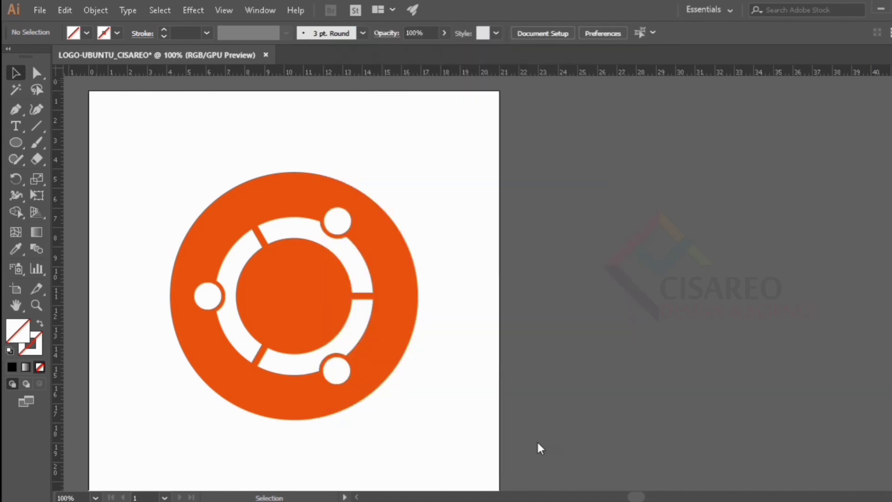